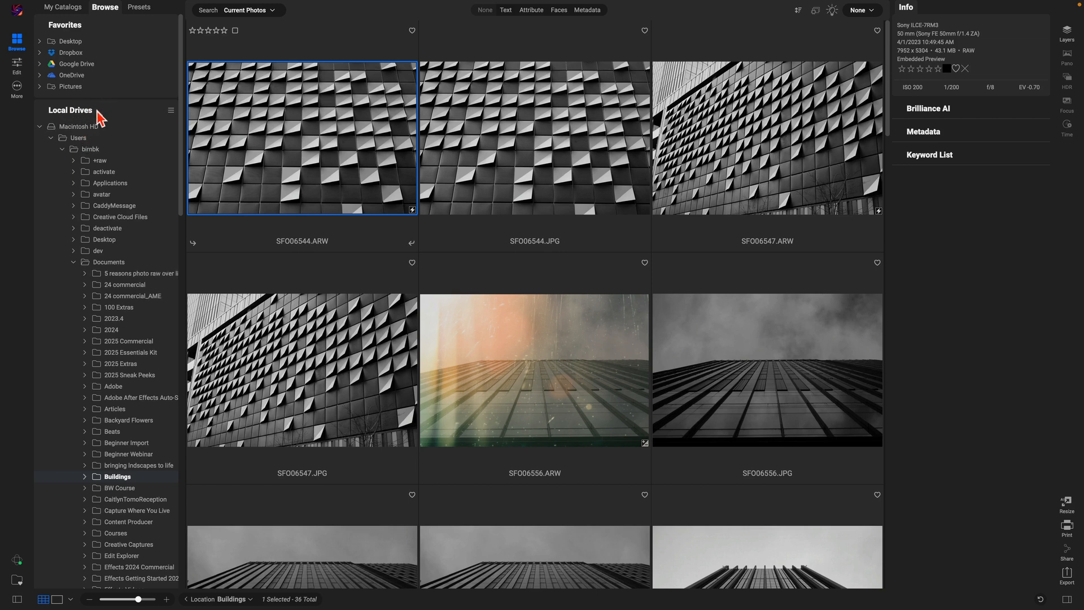
Step: Toggle the Local Drives folder tree and the folder panel, leaving both visible
{"action": "left_click", "coordinate": [102, 116]}
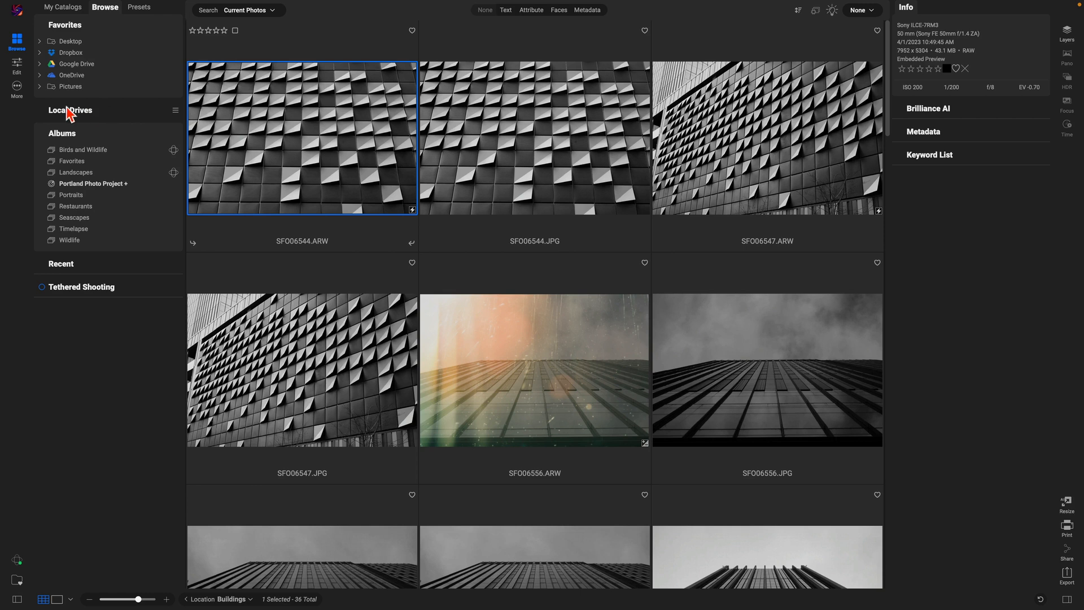
{"action": "left_click", "coordinate": [103, 116]}
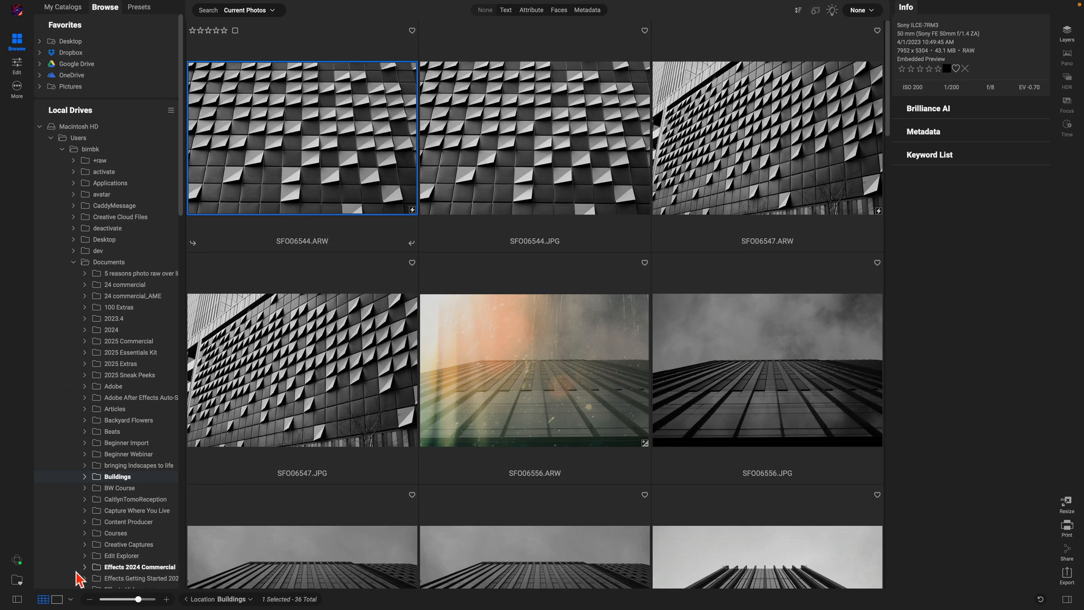
{"action": "left_click", "coordinate": [16, 599]}
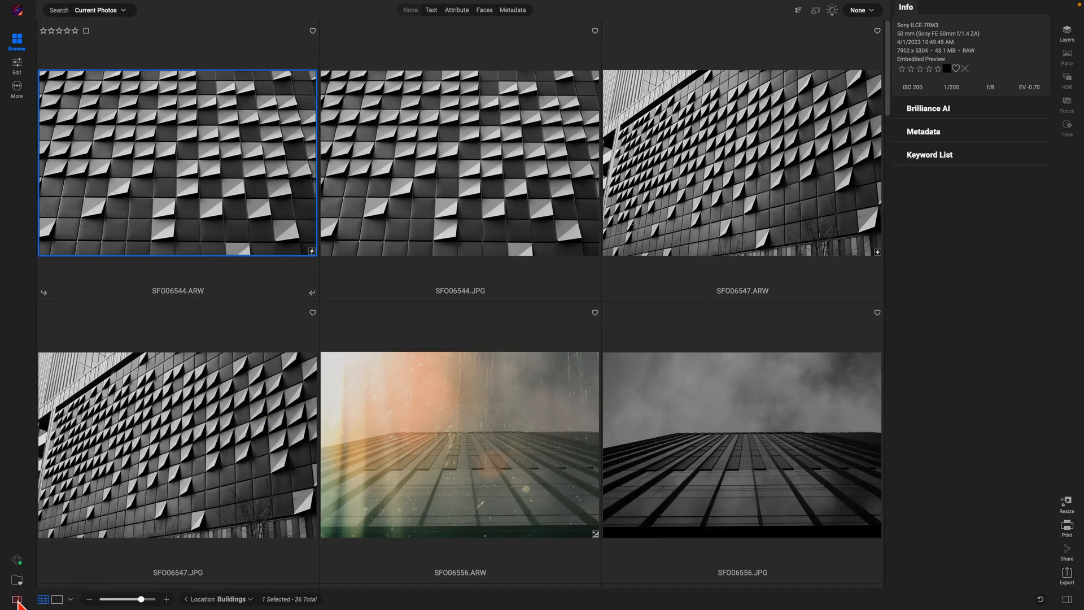
{"action": "left_click", "coordinate": [17, 600]}
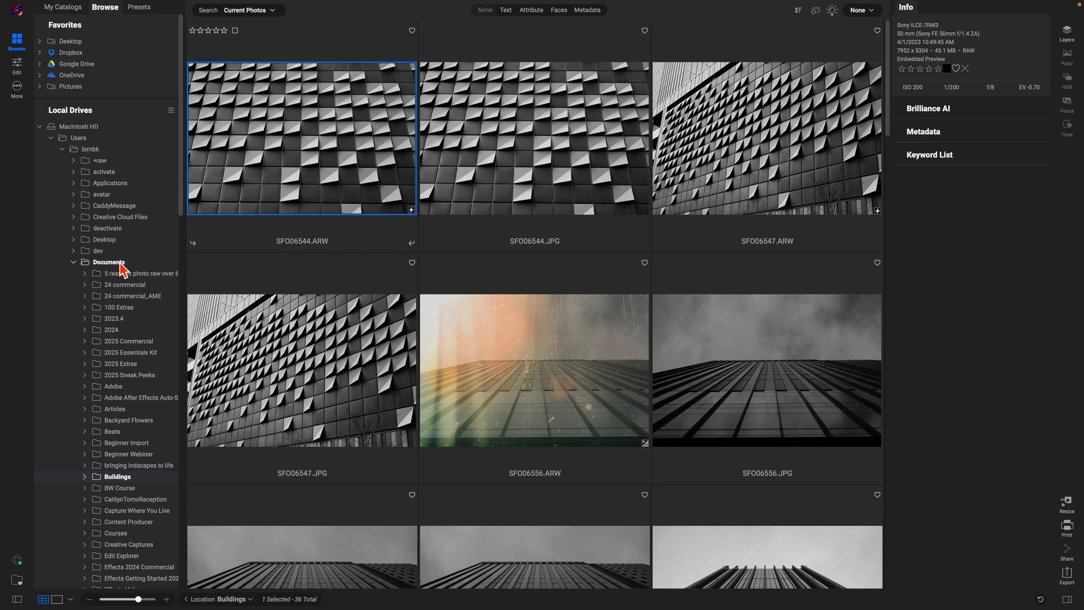
Step: Under Documents, open the Getting Started Photo RAW 2025 folder and select landscape.nef
{"action": "left_click", "coordinate": [73, 263]}
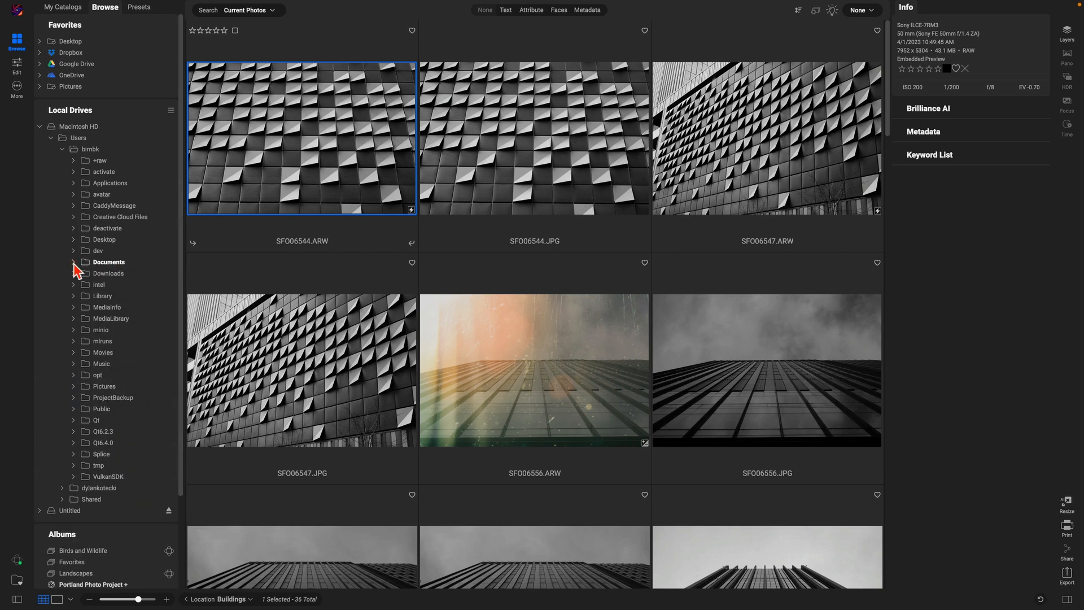
{"action": "left_click", "coordinate": [74, 263]}
{"action": "scroll", "coordinate": [113, 283], "scroll_direction": "down", "scroll_amount": 2}
{"action": "scroll", "coordinate": [114, 283], "scroll_direction": "down", "scroll_amount": 7}
{"action": "scroll", "coordinate": [128, 339], "scroll_direction": "down", "scroll_amount": 1}
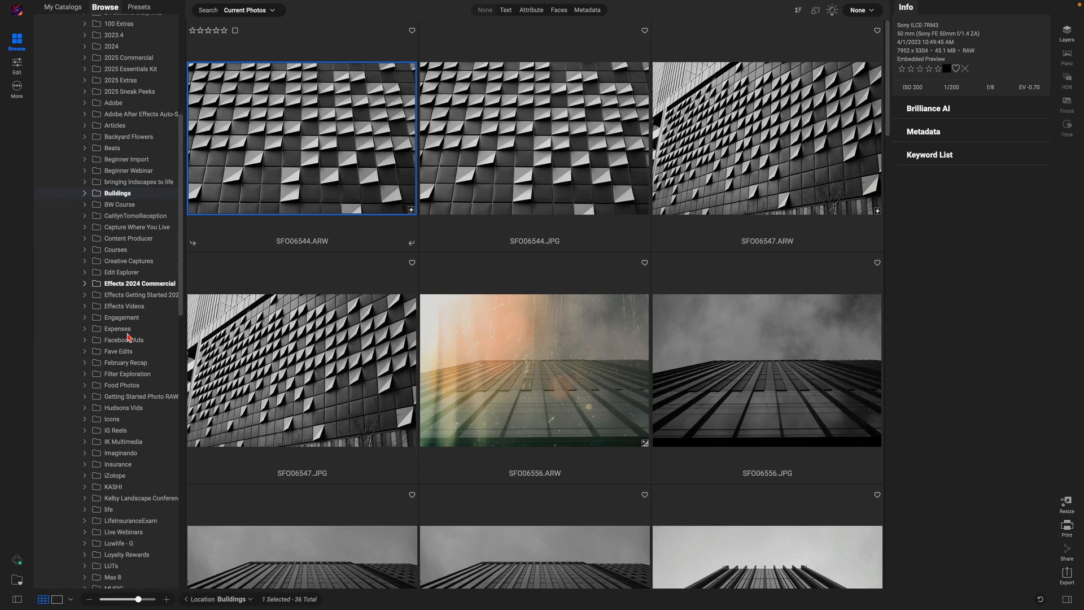
{"action": "left_click", "coordinate": [127, 397]}
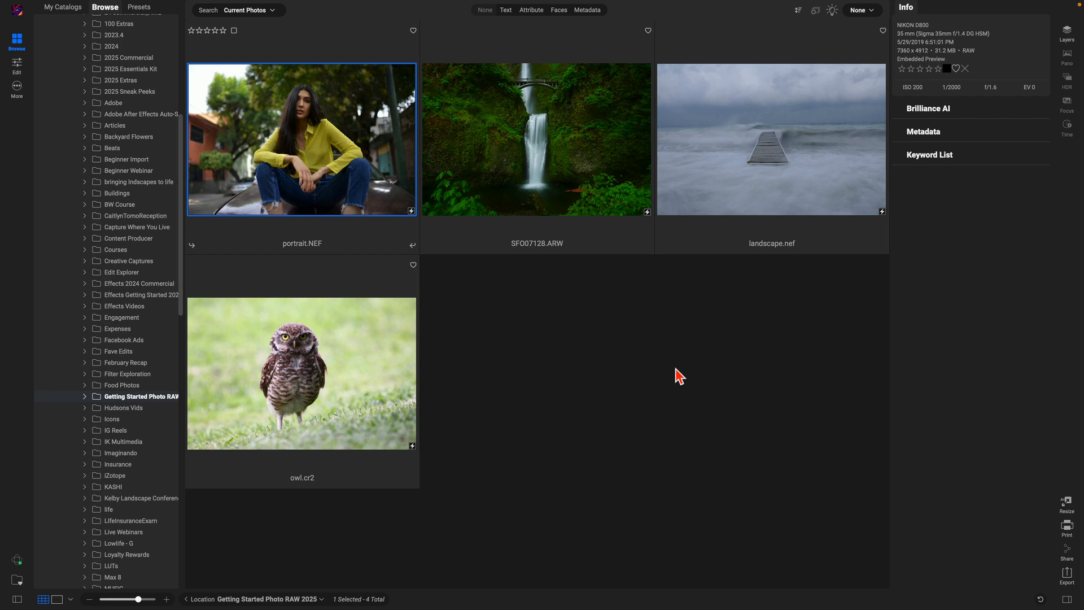
{"action": "left_click", "coordinate": [767, 163]}
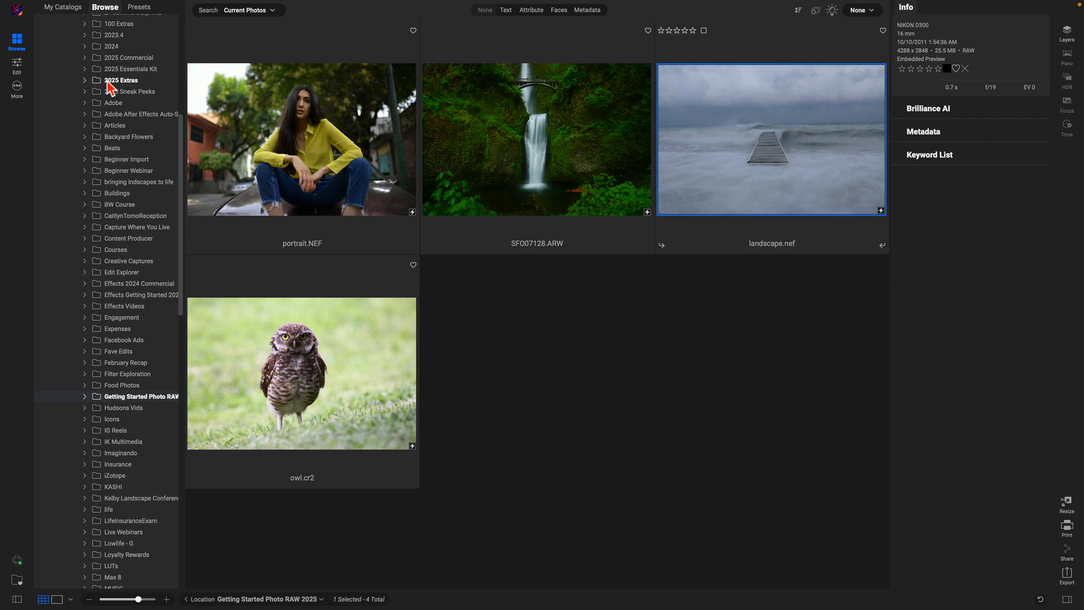
Step: Open landscape.nef in the Edit module
{"action": "left_click", "coordinate": [21, 73]}
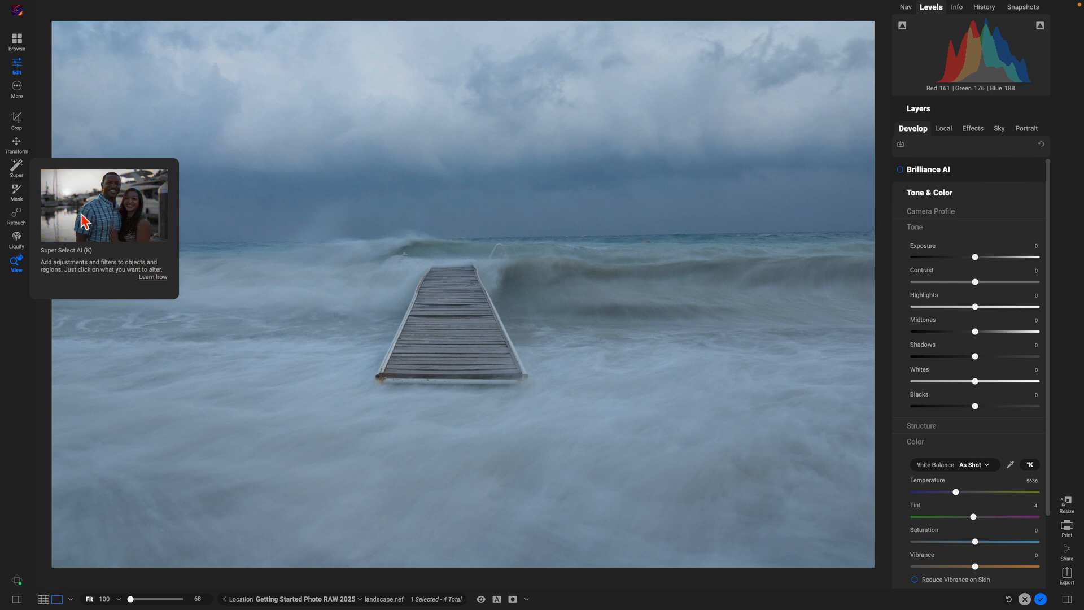
Step: Activate the Healing Brush after reviewing the retouch tool variants list
{"action": "left_click", "coordinate": [16, 217]}
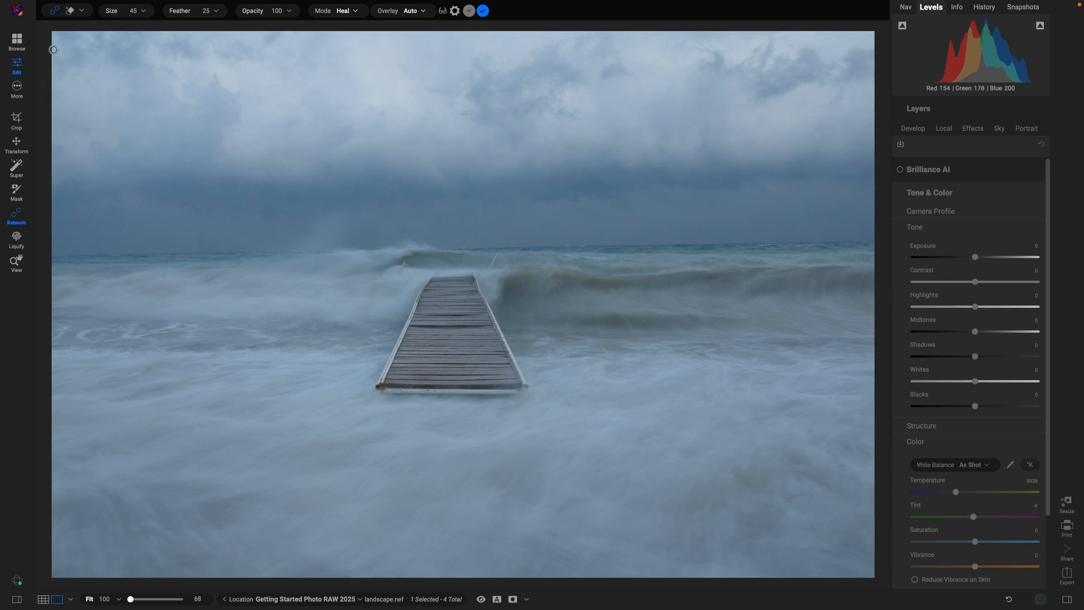
{"action": "left_click", "coordinate": [82, 13]}
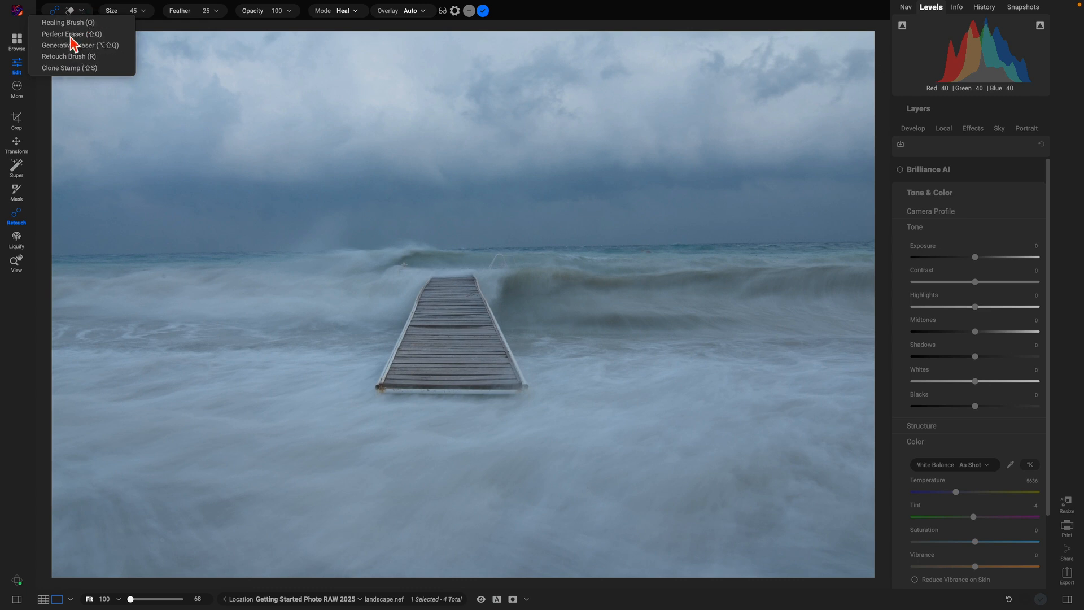
{"action": "left_click", "coordinate": [18, 221]}
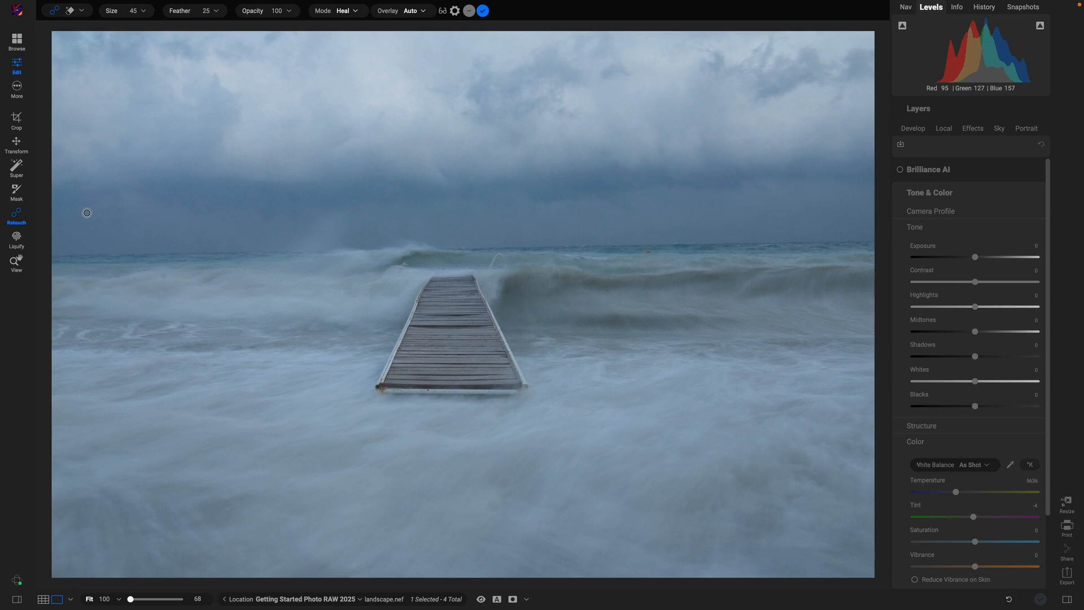
Step: Start the Crop tool and preview Triangles and Golden Spiral overlays, settling on Rule of Thirds
{"action": "left_click", "coordinate": [17, 123]}
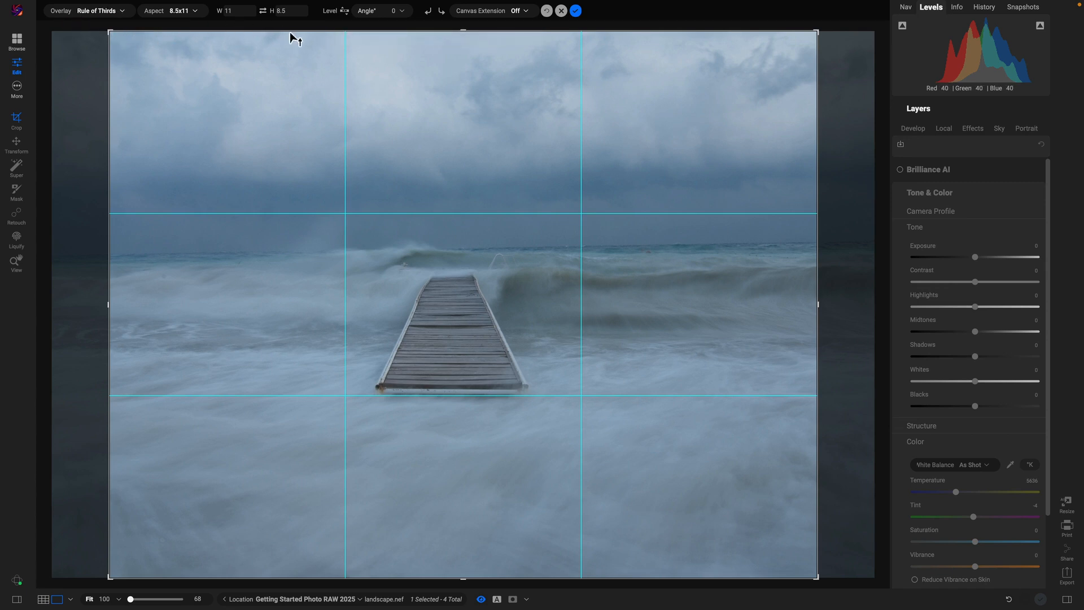
{"action": "left_click", "coordinate": [121, 12]}
{"action": "left_click", "coordinate": [90, 60]}
{"action": "left_click", "coordinate": [109, 11]}
{"action": "left_click", "coordinate": [96, 82]}
{"action": "left_click", "coordinate": [116, 11]}
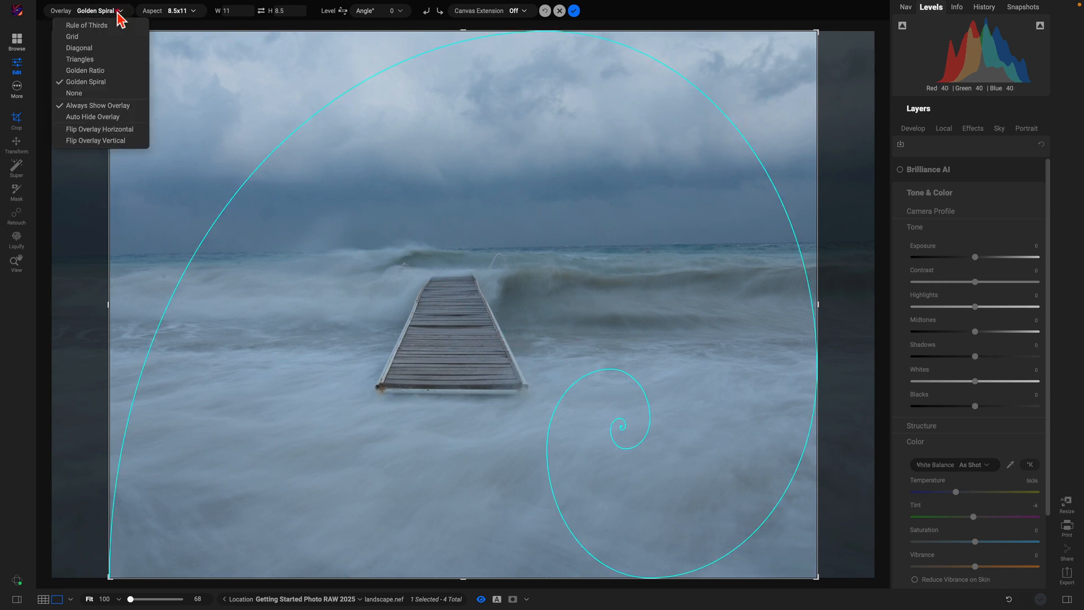
{"action": "left_click", "coordinate": [104, 28]}
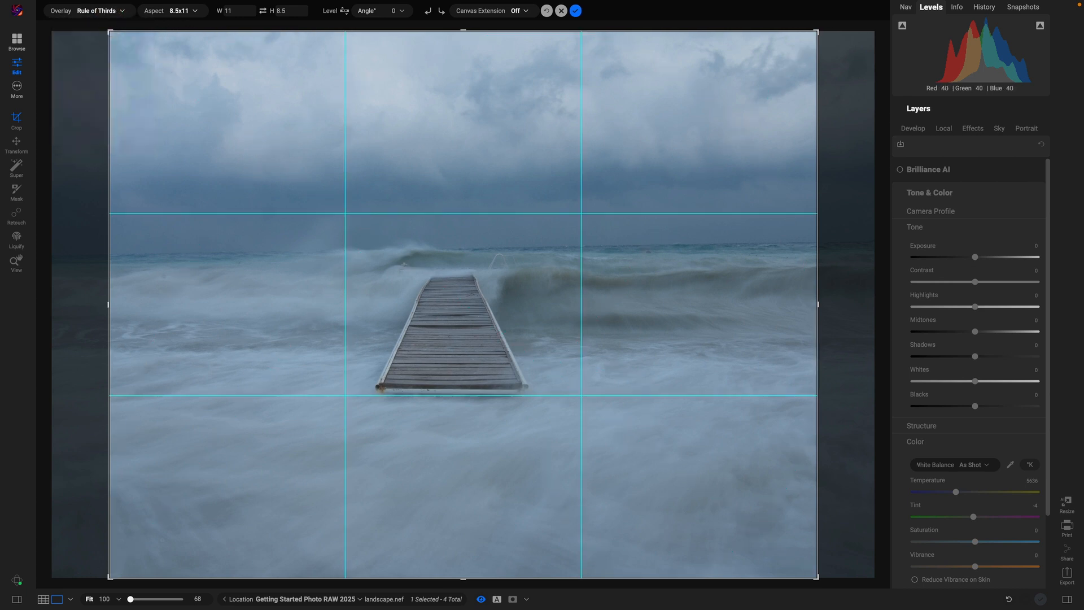
Step: Try 8.5x11 and 2x3 crop aspect ratios, then set the aspect to Freeform
{"action": "left_click", "coordinate": [196, 10]}
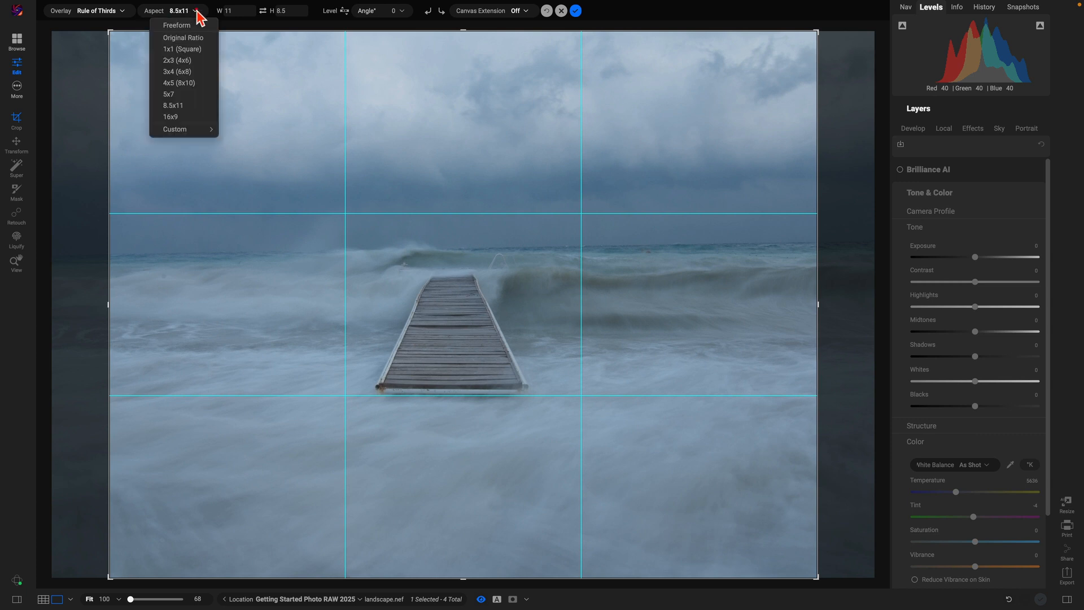
{"action": "left_click", "coordinate": [178, 108]}
{"action": "left_click", "coordinate": [199, 11]}
{"action": "left_click", "coordinate": [185, 66]}
{"action": "left_click", "coordinate": [197, 13]}
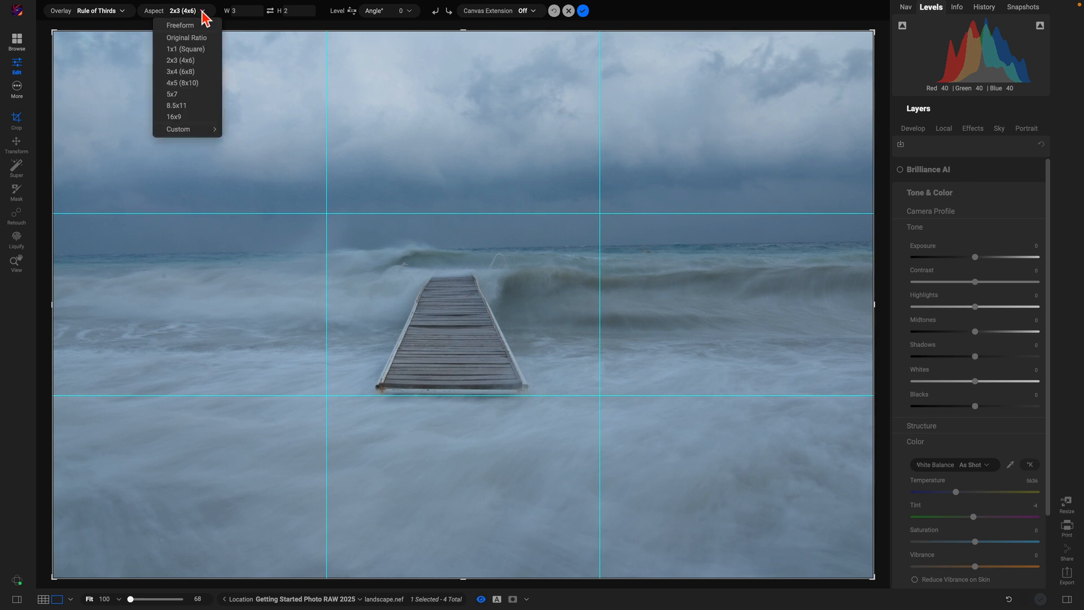
{"action": "left_click", "coordinate": [180, 26]}
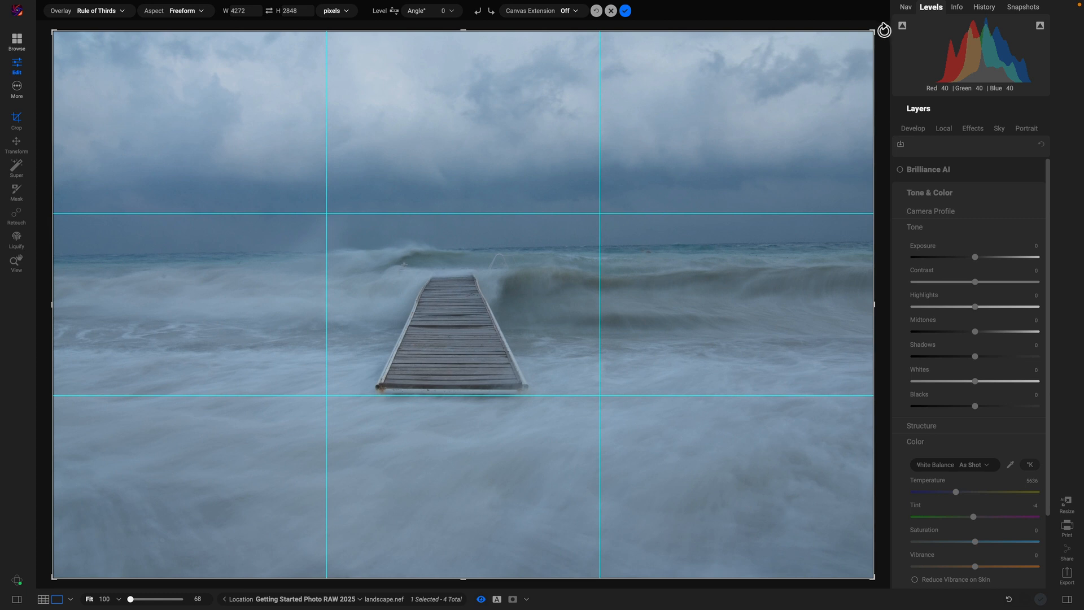
Step: Rotate the crop slightly, level along the horizon line, and apply the crop
{"action": "left_click_drag", "start_coordinate": [883, 26], "coordinate": [888, 33]}
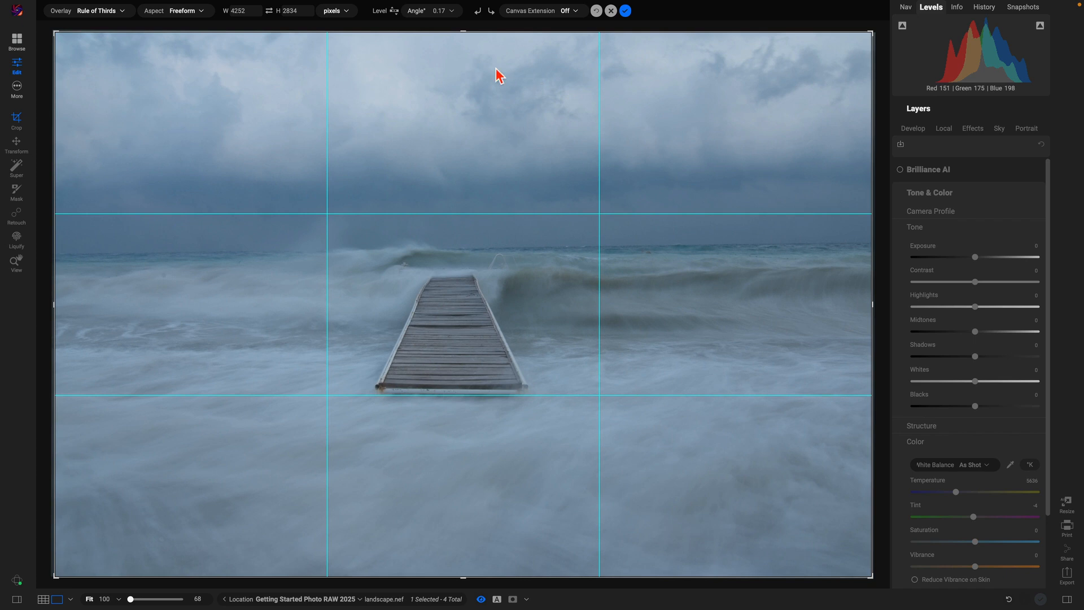
{"action": "left_click", "coordinate": [395, 11]}
{"action": "left_click_drag", "start_coordinate": [175, 252], "coordinate": [815, 243]}
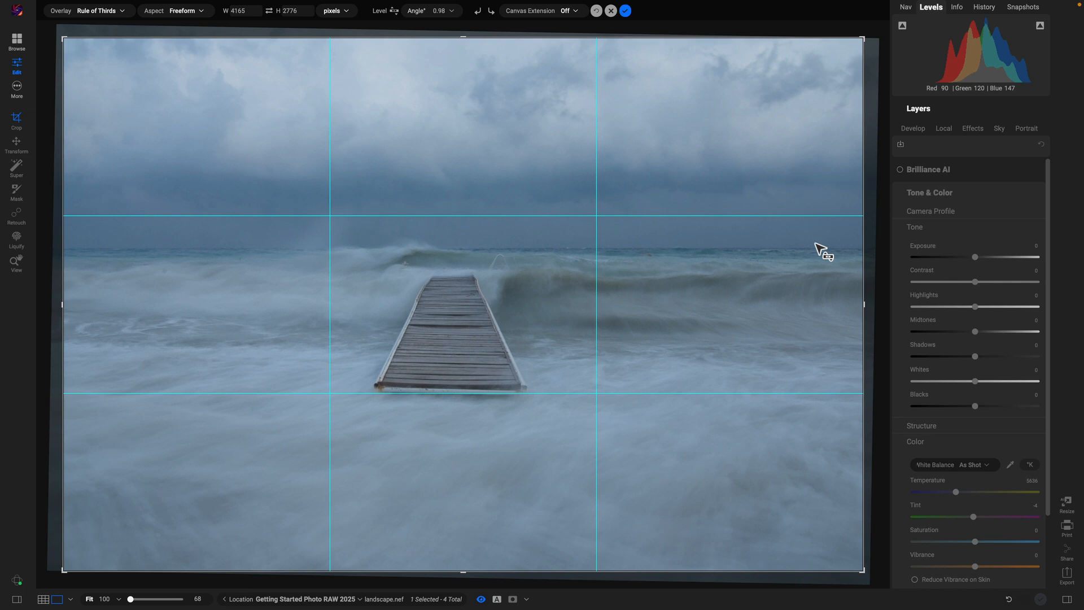
{"action": "left_click", "coordinate": [625, 10]}
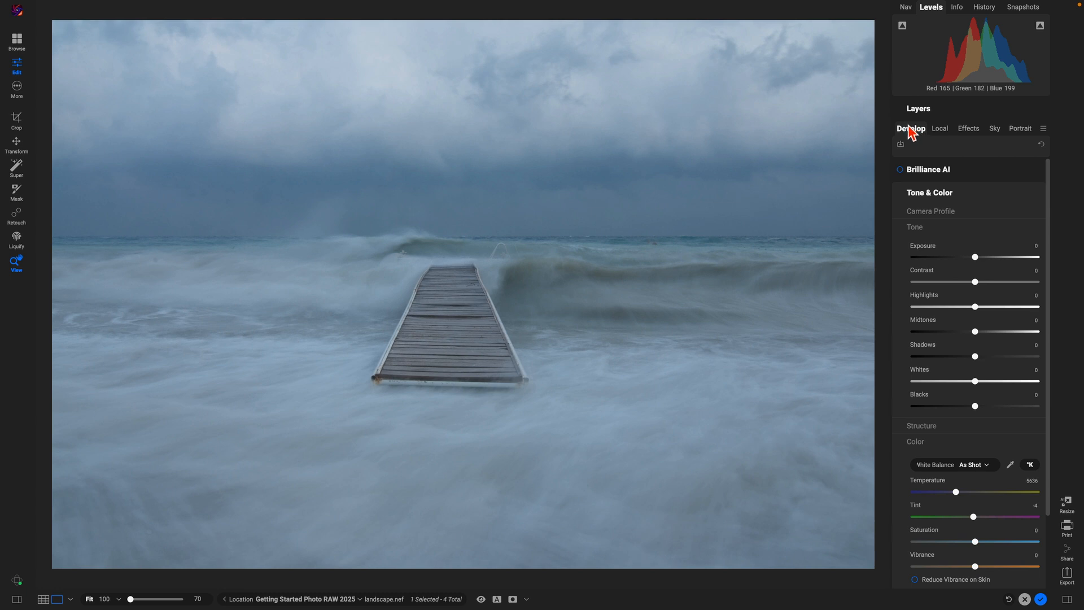
Step: Browse the Tone & Color, Noise & Sharpening and Lens Correction panels
{"action": "left_click", "coordinate": [973, 195]}
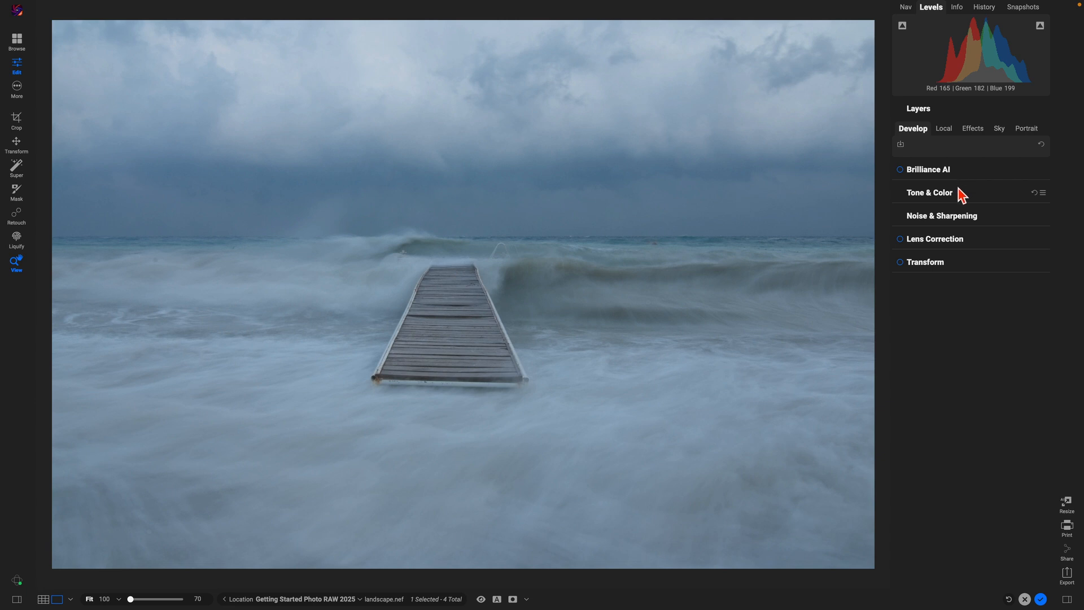
{"action": "left_click", "coordinate": [960, 192]}
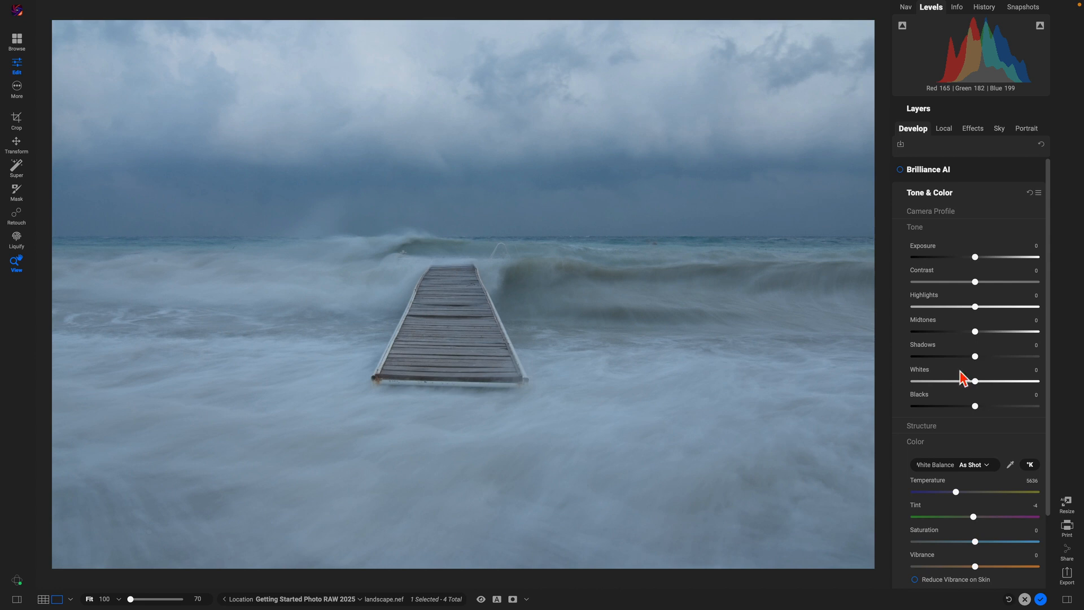
{"action": "left_click", "coordinate": [969, 193]}
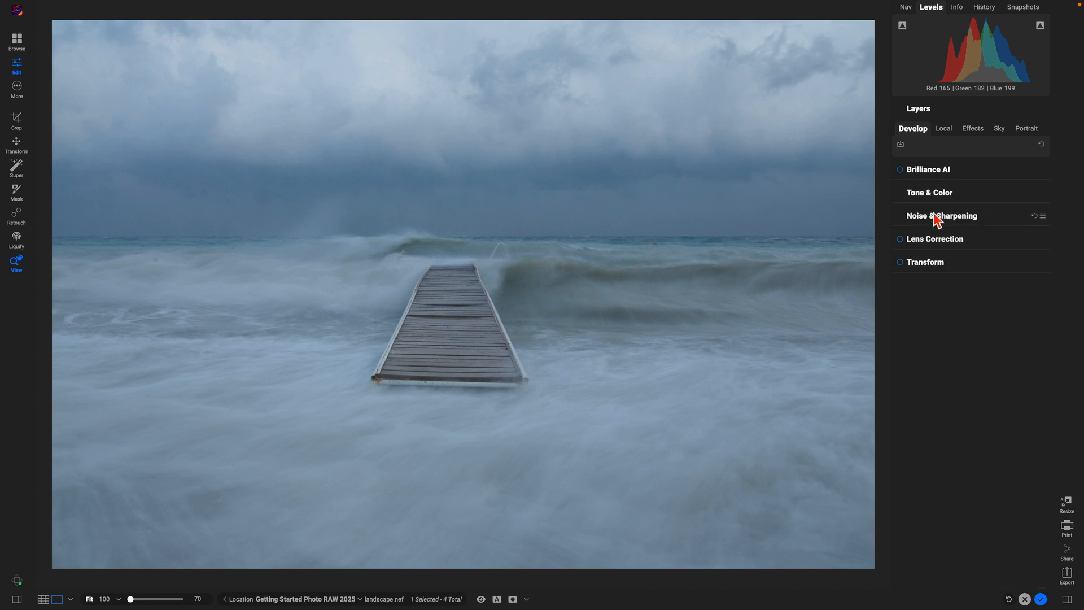
{"action": "left_click", "coordinate": [989, 222]}
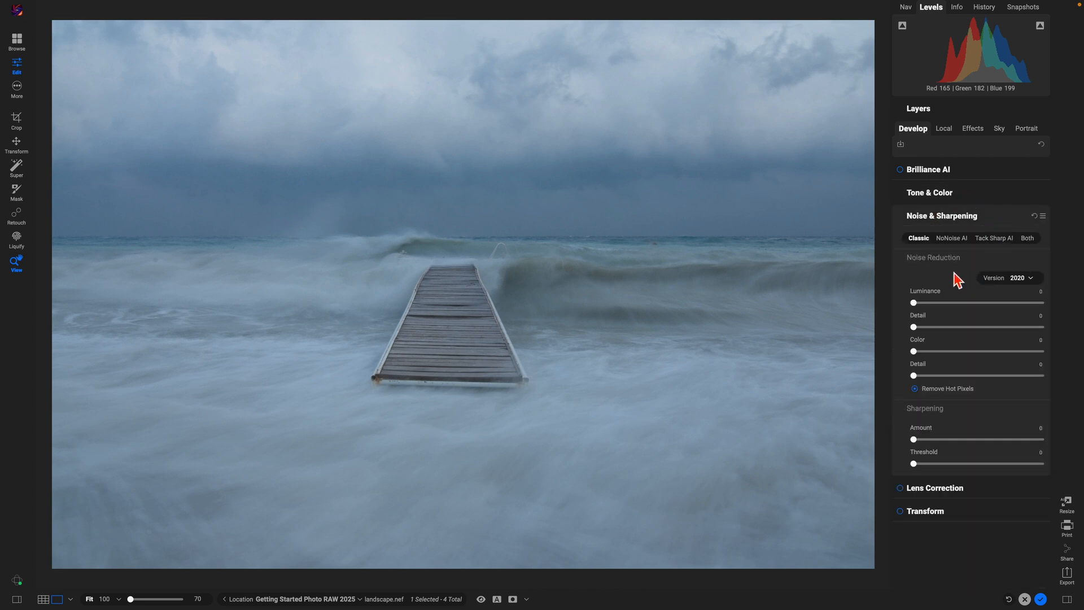
{"action": "left_click", "coordinate": [997, 220]}
{"action": "left_click", "coordinate": [978, 244]}
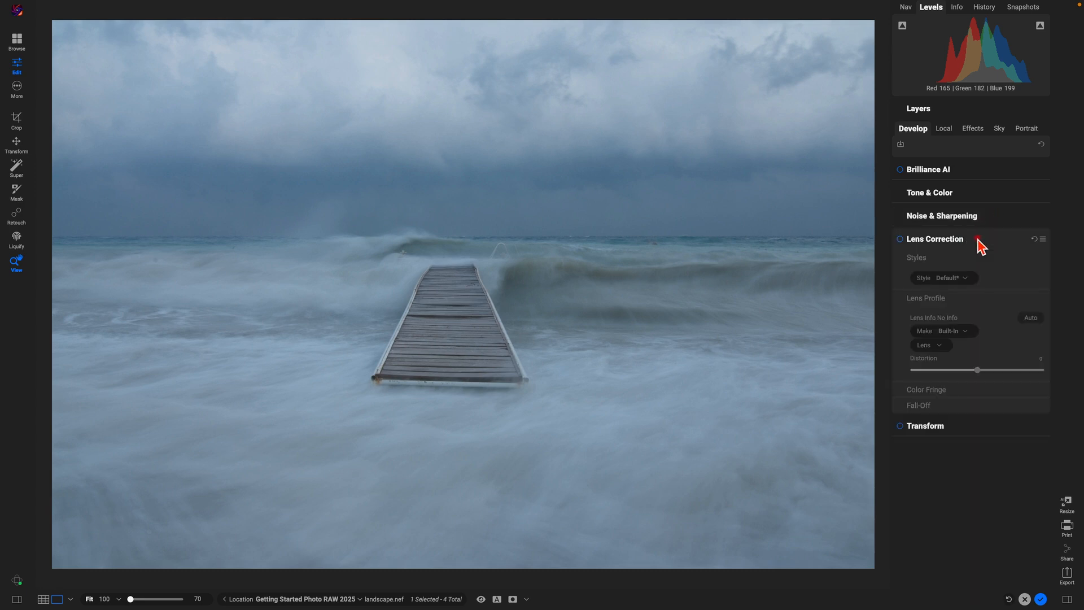
Step: Try Transform vertical perspective and rotation, then reset and disable Transform
{"action": "left_click", "coordinate": [963, 428]}
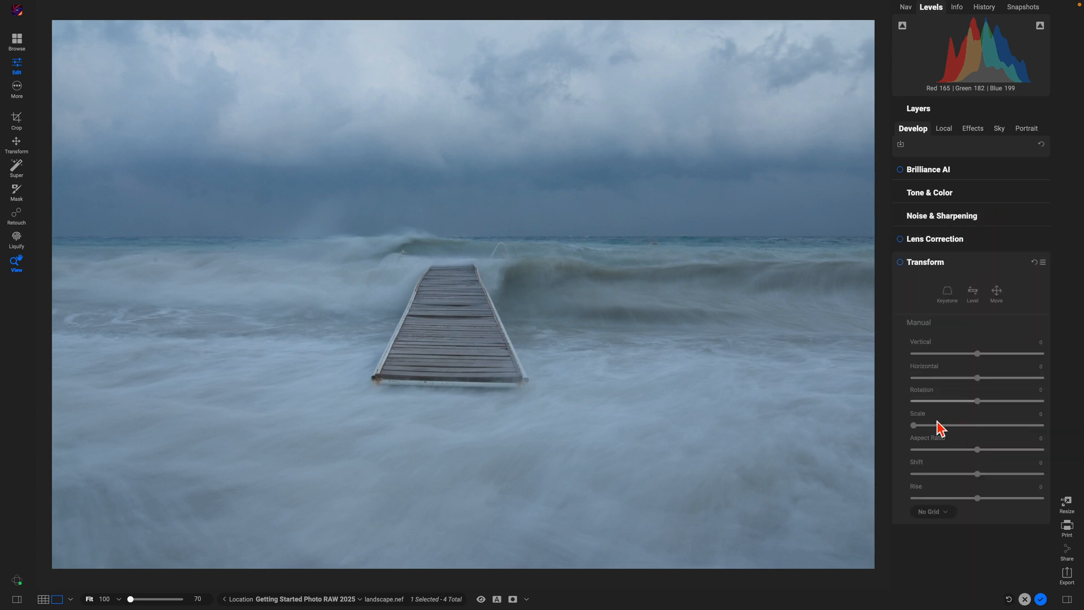
{"action": "left_click", "coordinate": [900, 262]}
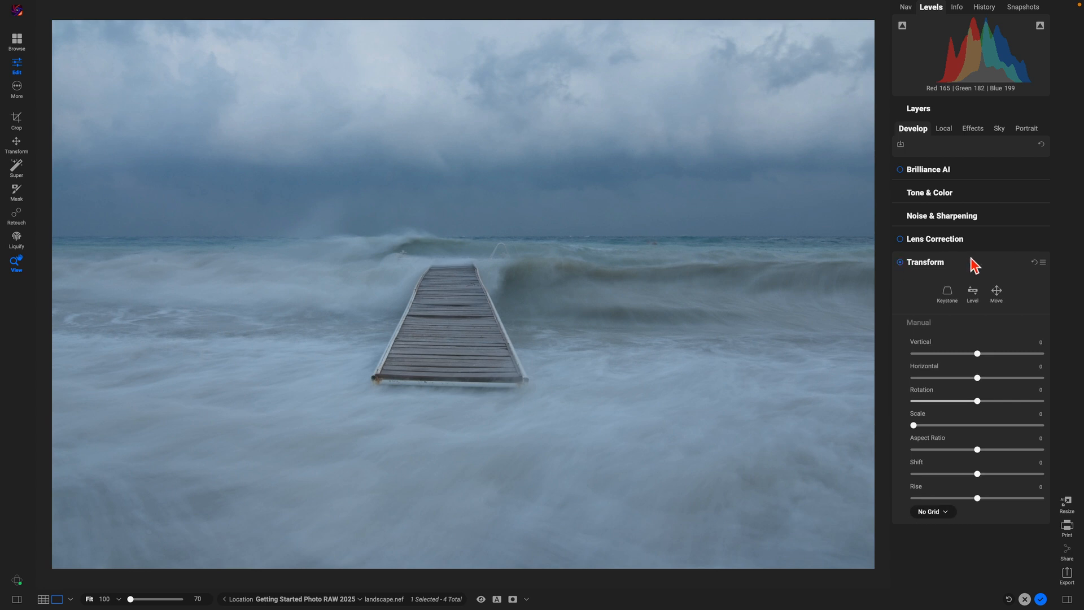
{"action": "mouse_move", "coordinate": [977, 355]}
{"action": "left_mouse_down"}
{"action": "mouse_move", "coordinate": [946, 358]}
{"action": "mouse_move", "coordinate": [987, 355]}
{"action": "left_mouse_up"}
{"action": "left_click_drag", "start_coordinate": [977, 401], "coordinate": [1003, 378]}
{"action": "left_click", "coordinate": [1034, 262]}
{"action": "left_click", "coordinate": [901, 263]}
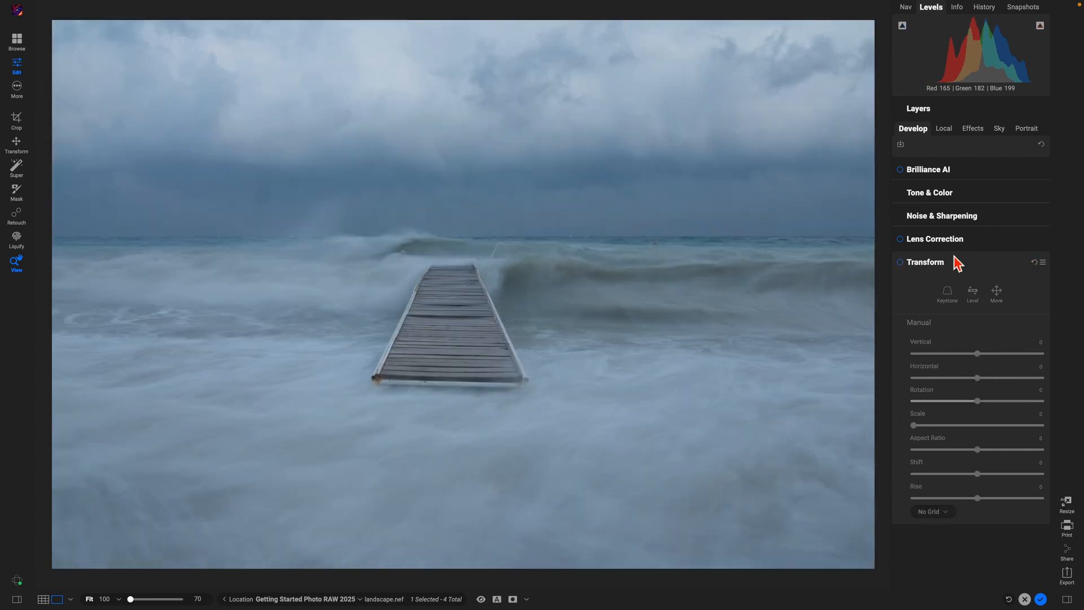
{"action": "left_click", "coordinate": [982, 265]}
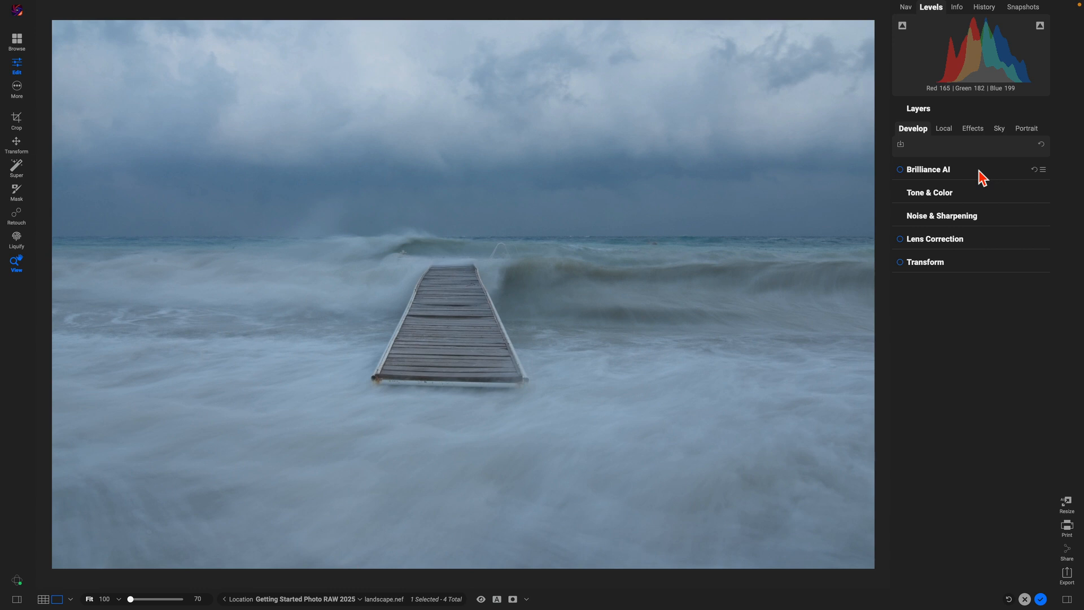
Step: Expand Brilliance AI and enable it at Amount, Tone and Color Amount 100
{"action": "left_click", "coordinate": [981, 194]}
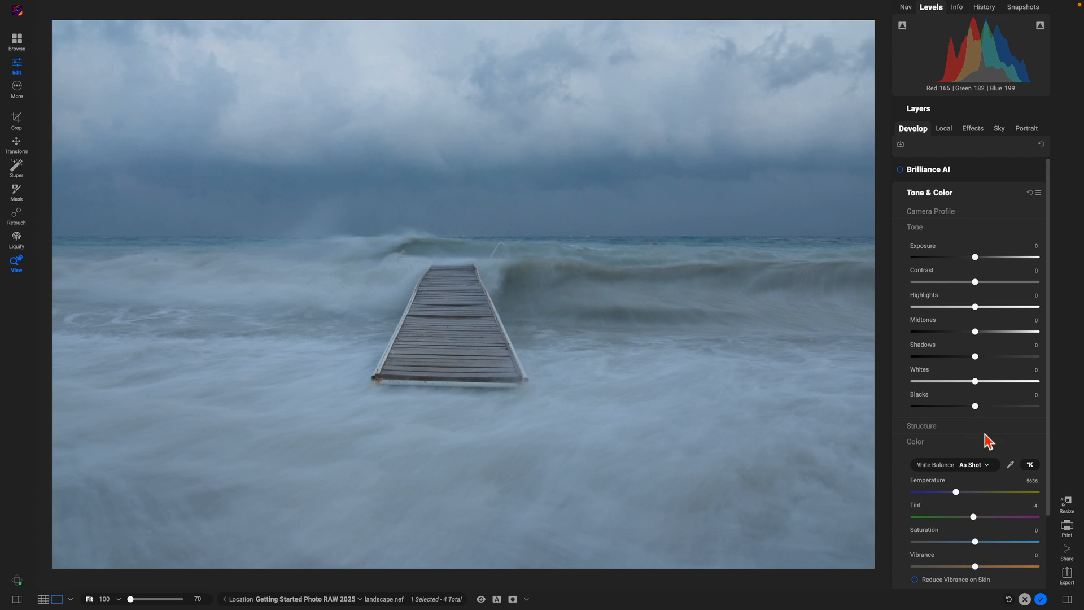
{"action": "left_click", "coordinate": [971, 194]}
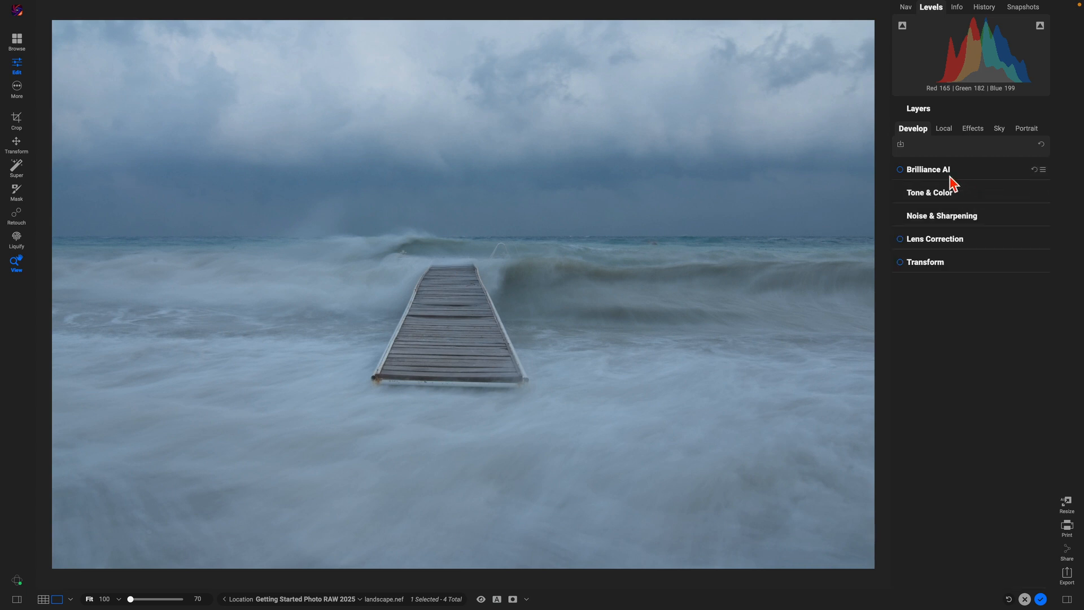
{"action": "left_click", "coordinate": [968, 173]}
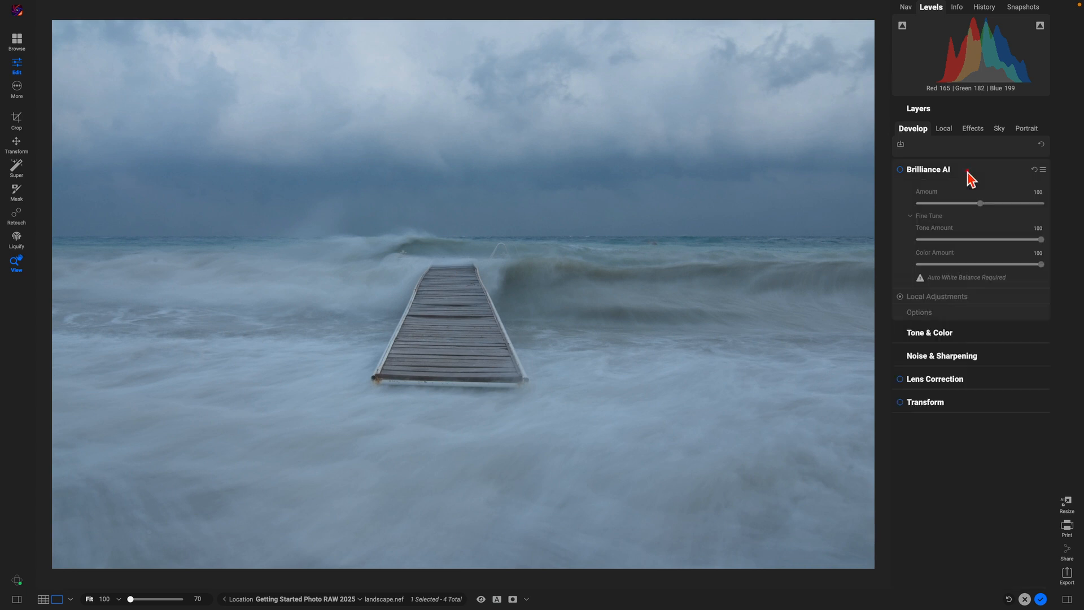
{"action": "left_click", "coordinate": [900, 170]}
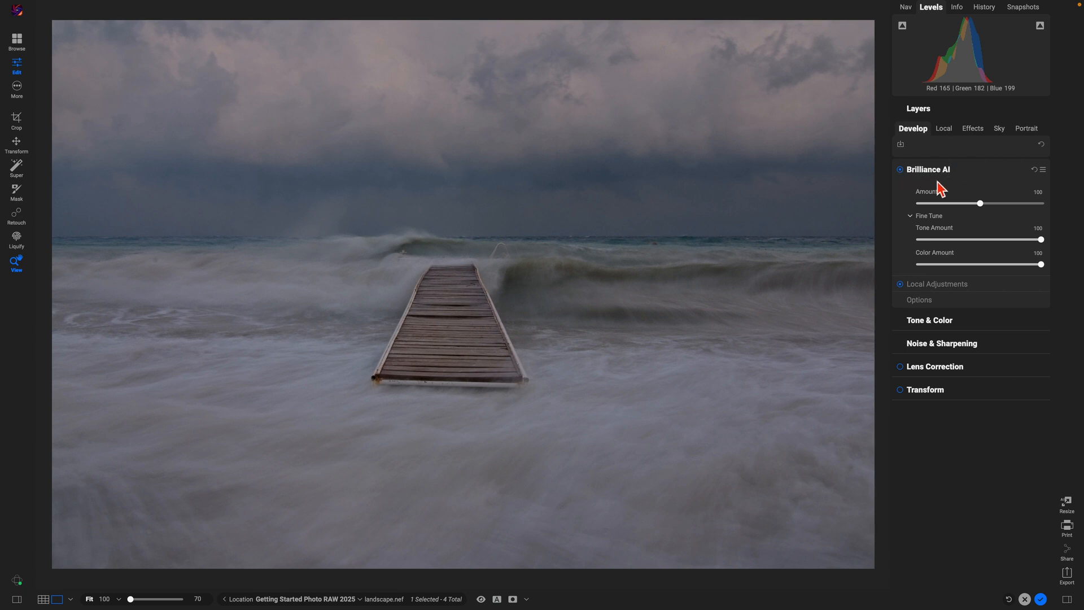
{"action": "mouse_move", "coordinate": [983, 205]}
{"action": "left_mouse_down"}
{"action": "mouse_move", "coordinate": [1005, 207]}
{"action": "mouse_move", "coordinate": [928, 202]}
{"action": "mouse_move", "coordinate": [1003, 196]}
{"action": "left_mouse_up"}
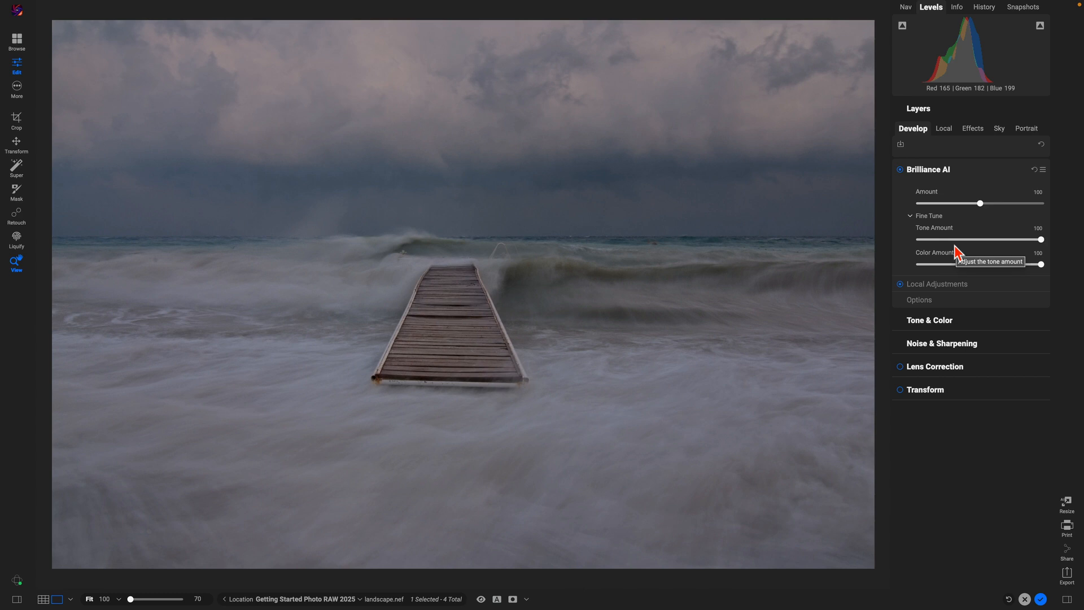
{"action": "left_click", "coordinate": [956, 321]}
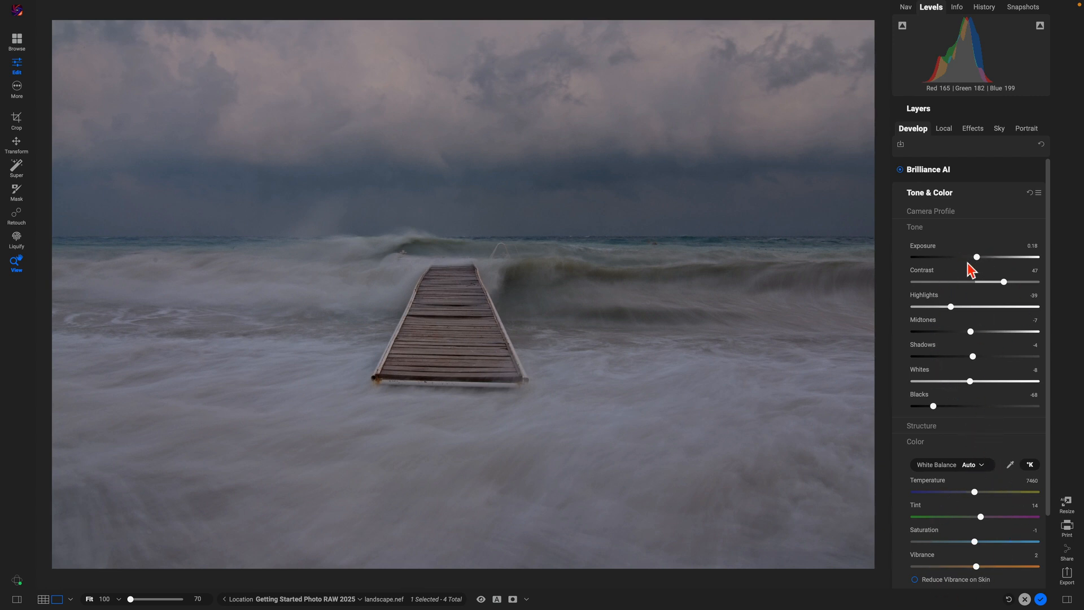
{"action": "left_click", "coordinate": [967, 176]}
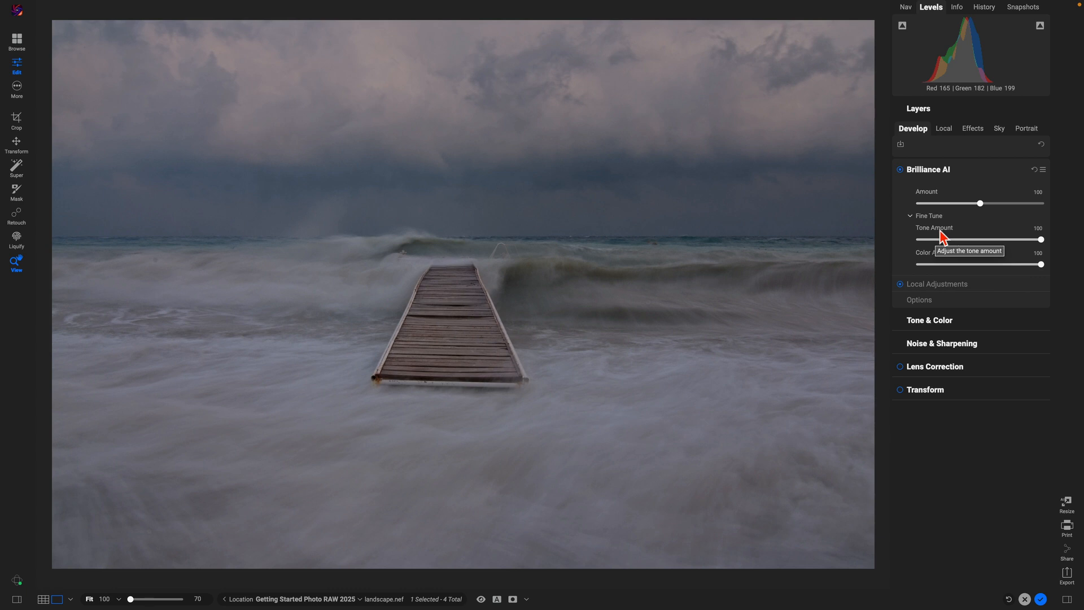
{"action": "left_click_drag", "start_coordinate": [1039, 240], "coordinate": [933, 267]}
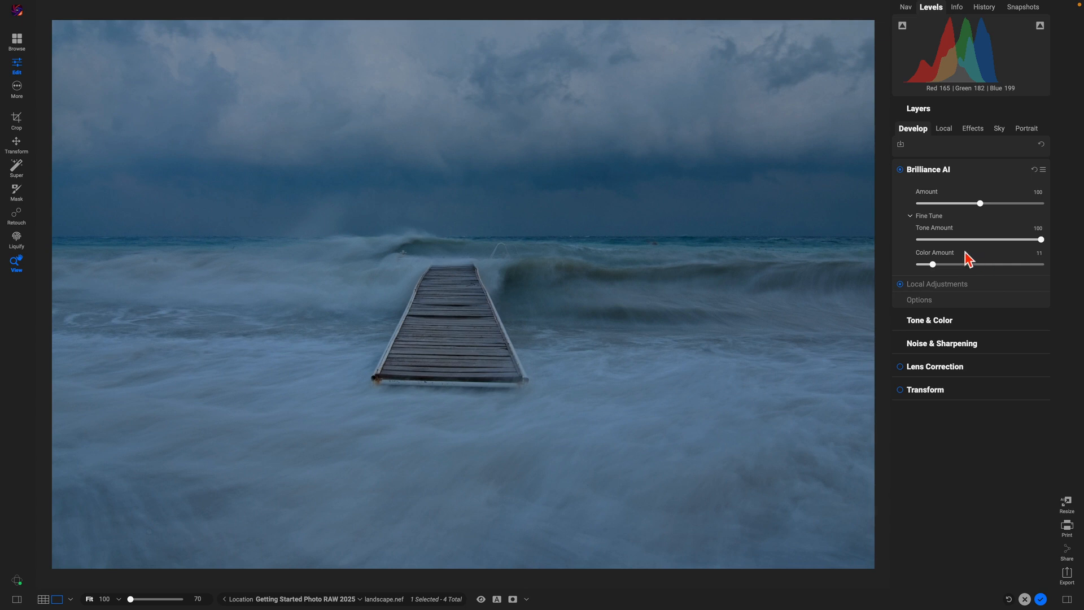
{"action": "double_click", "coordinate": [935, 263]}
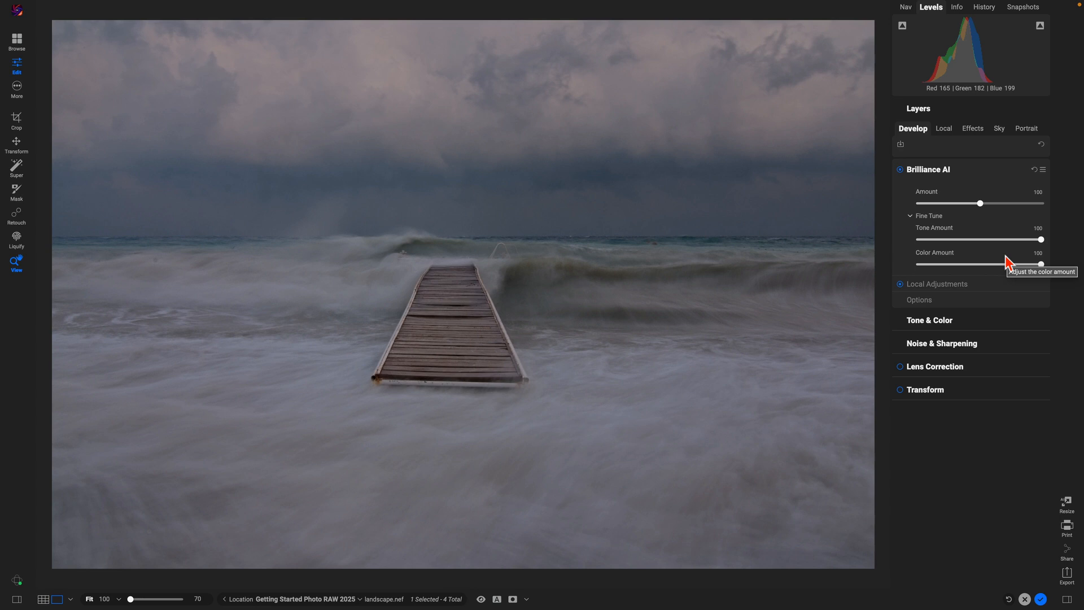
Step: Raise the Brilliance AI local Sky region to 32 and Water to 45
{"action": "left_click", "coordinate": [981, 285]}
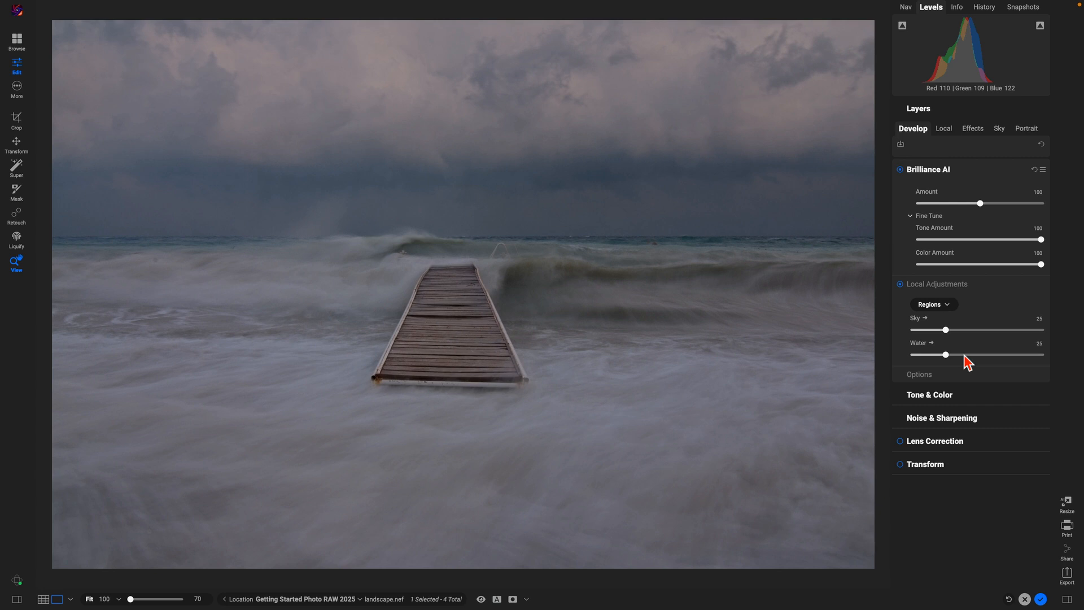
{"action": "left_click_drag", "start_coordinate": [947, 332], "coordinate": [961, 356]}
{"action": "left_click", "coordinate": [946, 355]}
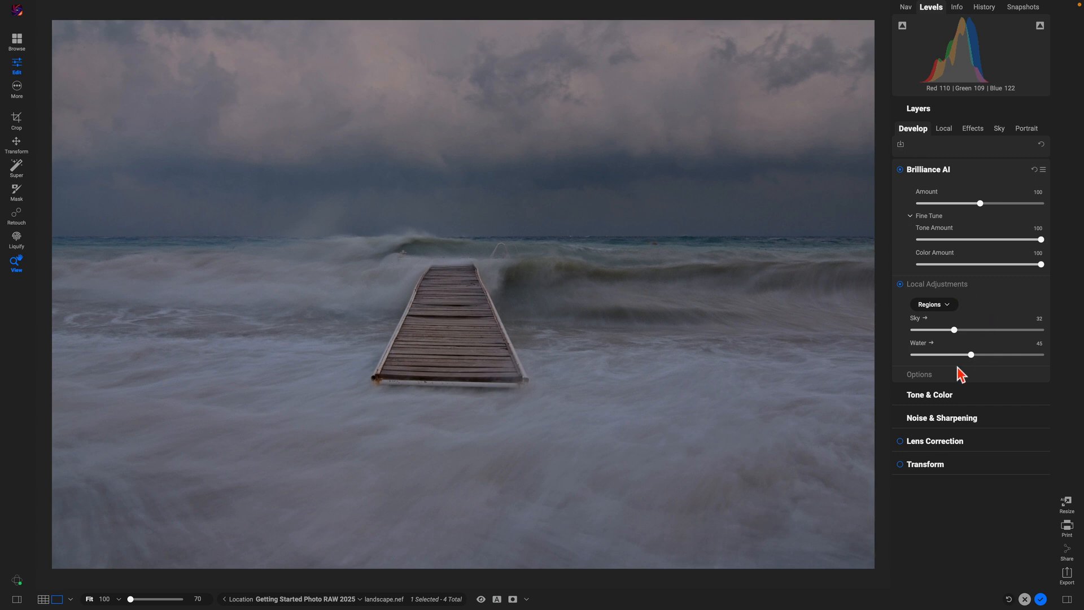
Step: In the Brilliance AI - Sky layer, set Midtones 57 and Whites 37, comparing on/off
{"action": "left_click", "coordinate": [940, 130]}
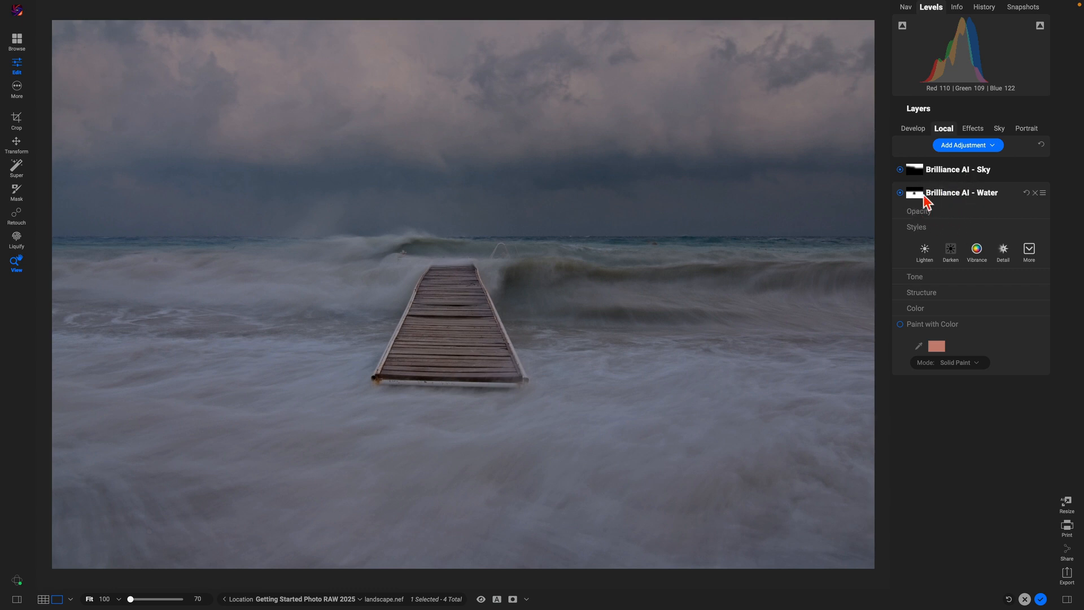
{"action": "left_click", "coordinate": [912, 130]}
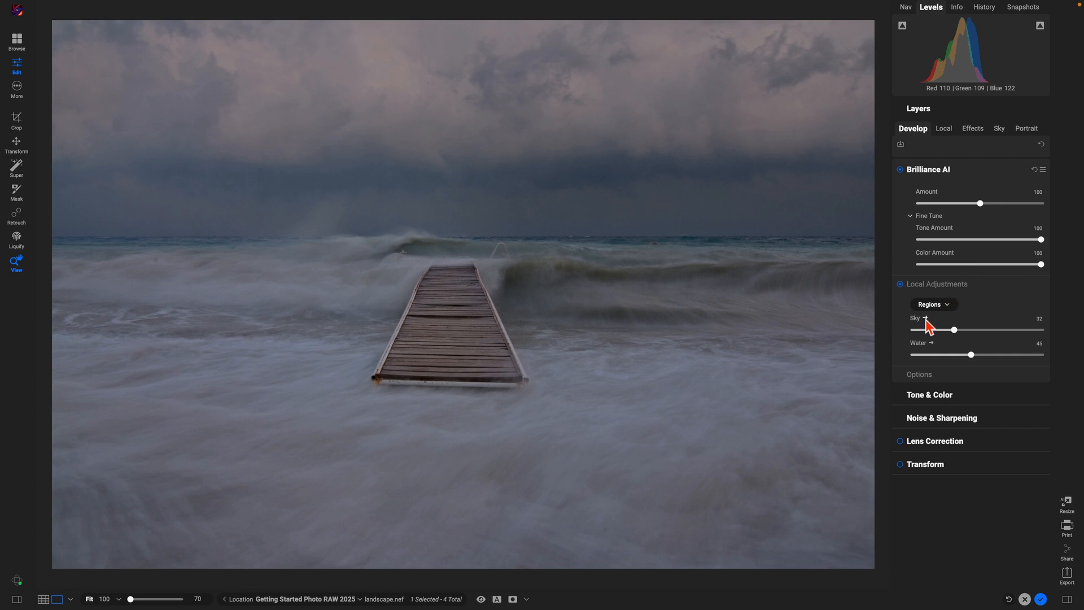
{"action": "left_click", "coordinate": [926, 319]}
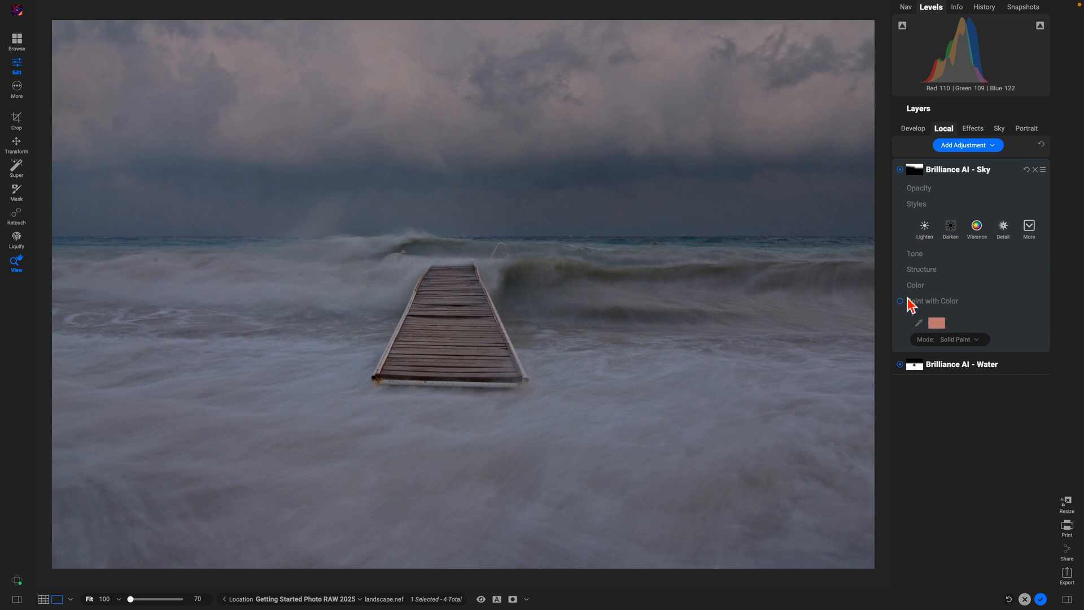
{"action": "left_click", "coordinate": [957, 254]}
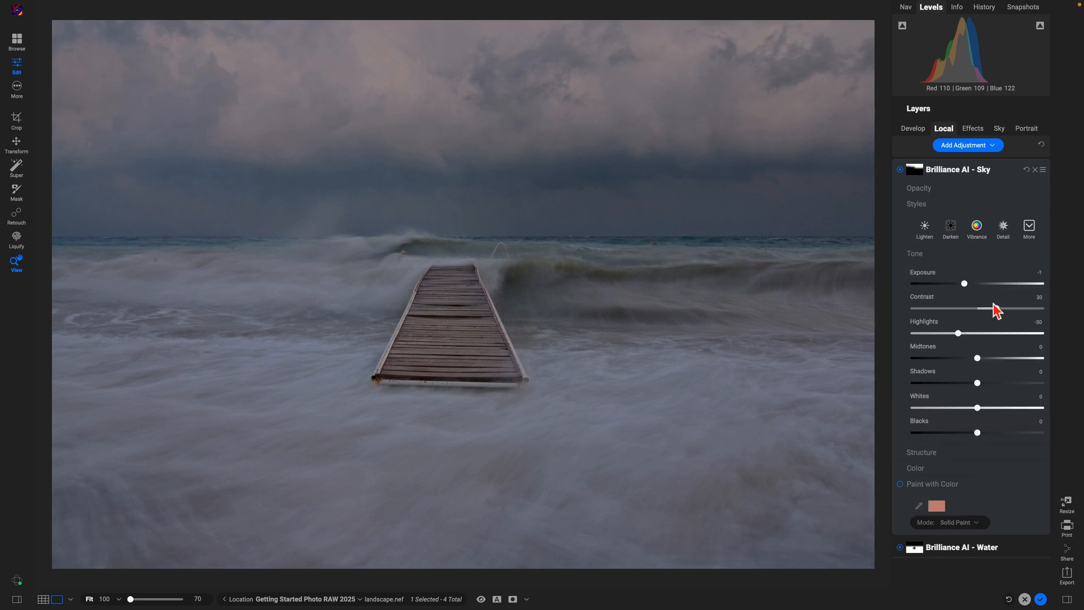
{"action": "left_click_drag", "start_coordinate": [978, 359], "coordinate": [1014, 359]}
{"action": "left_click_drag", "start_coordinate": [979, 415], "coordinate": [1000, 410]}
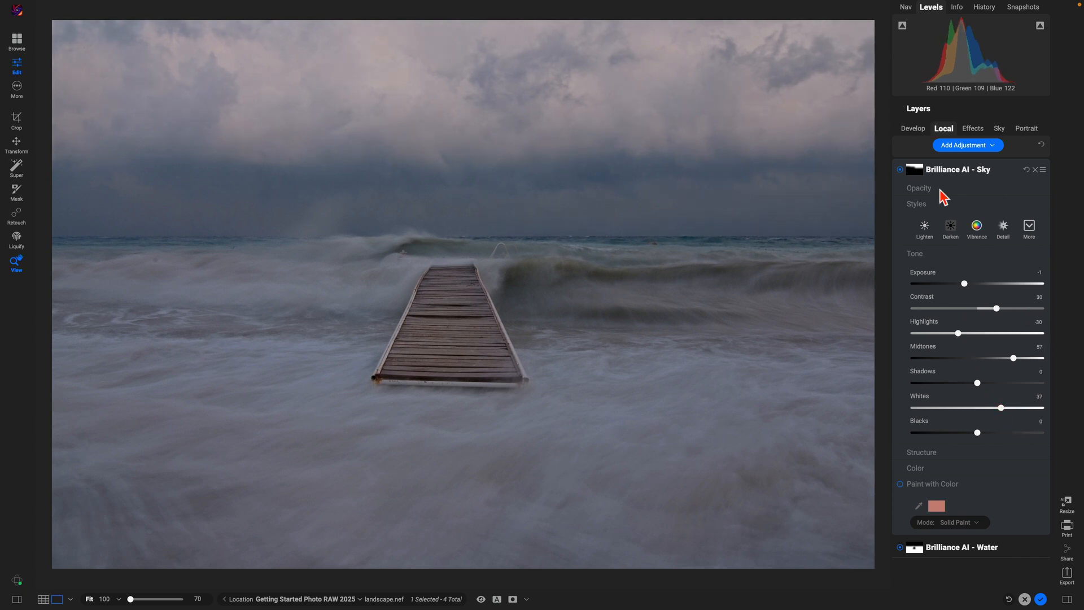
{"action": "left_click", "coordinate": [900, 170]}
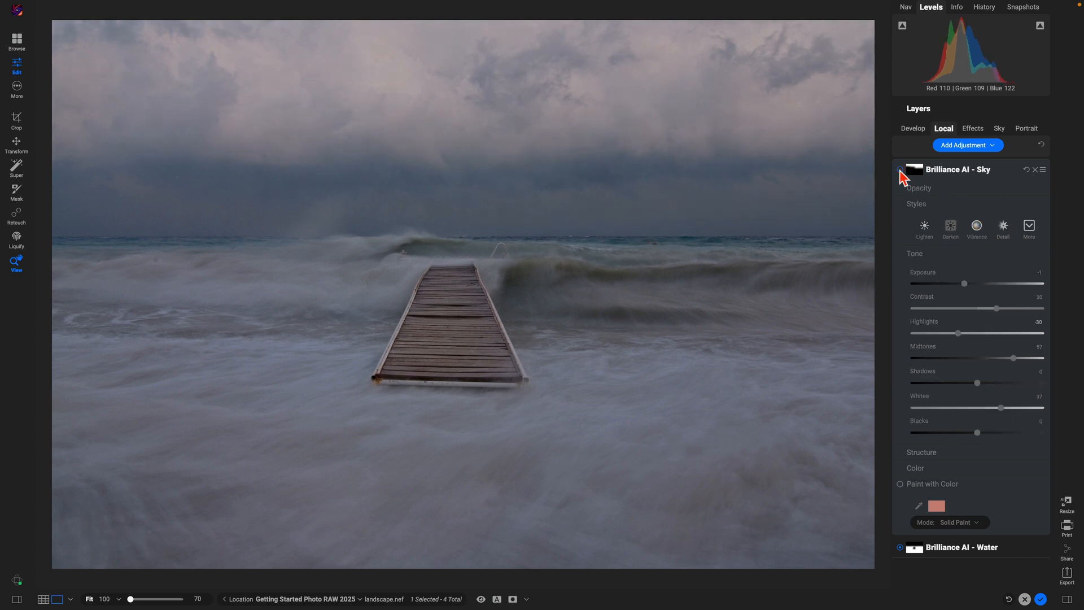
{"action": "left_click", "coordinate": [900, 170]}
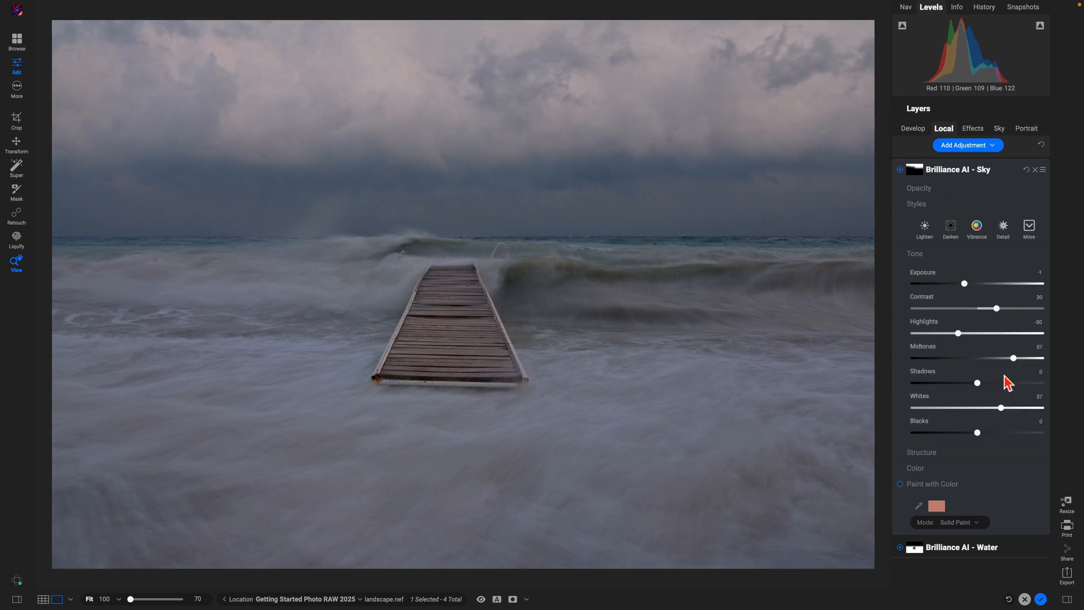
Step: Push the sky layer's Midtones and Whites to 100 and compare the layer on and off
{"action": "left_click_drag", "start_coordinate": [1013, 358], "coordinate": [1041, 358]}
{"action": "left_click_drag", "start_coordinate": [1001, 407], "coordinate": [1041, 415]}
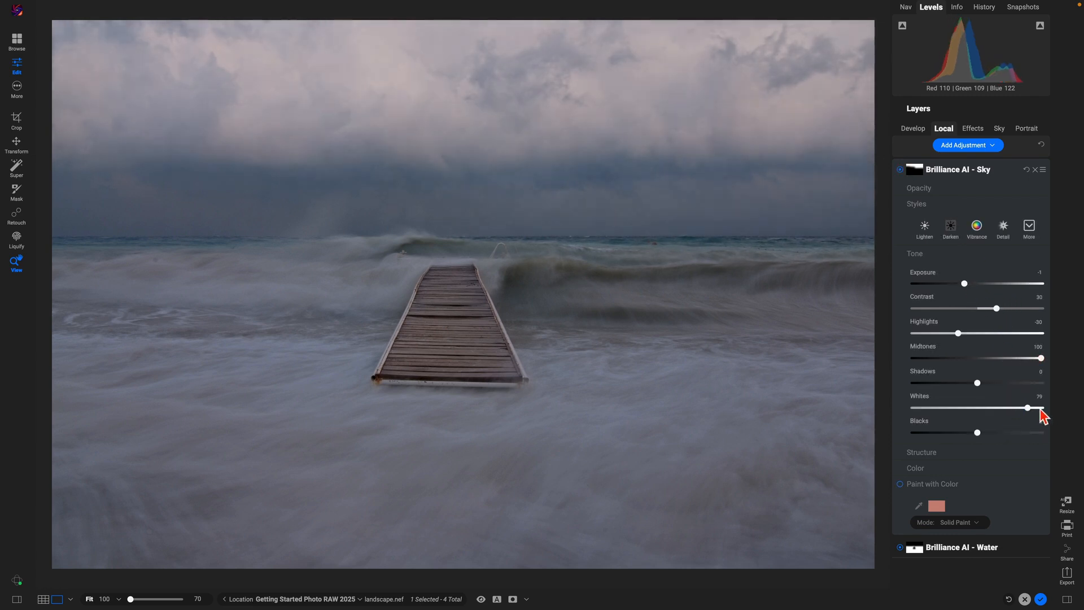
{"action": "left_click", "coordinate": [900, 170]}
{"action": "left_click", "coordinate": [900, 170]}
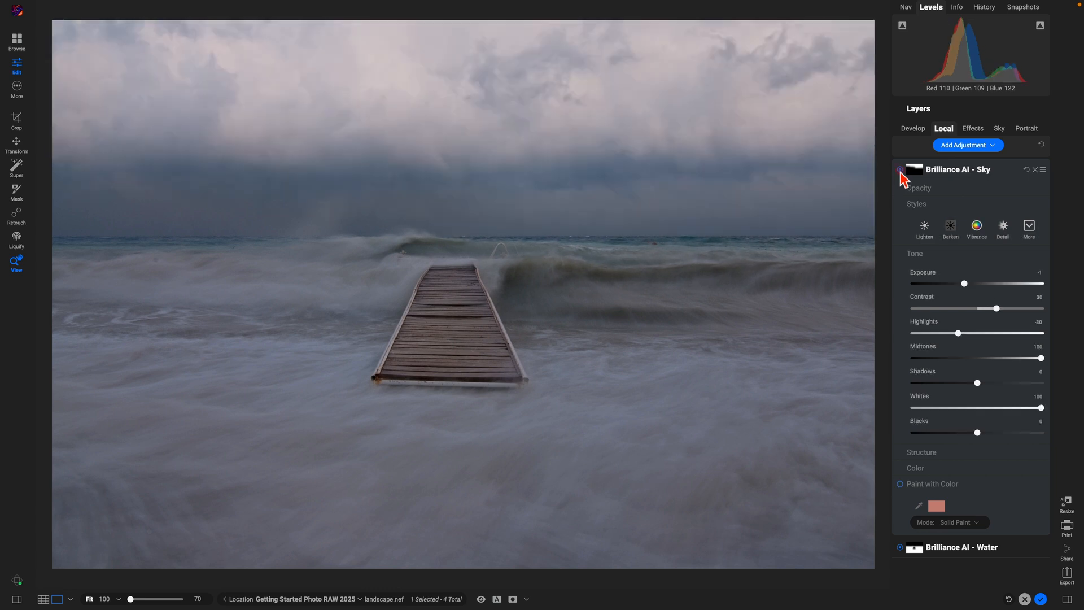
{"action": "left_click", "coordinate": [900, 170]}
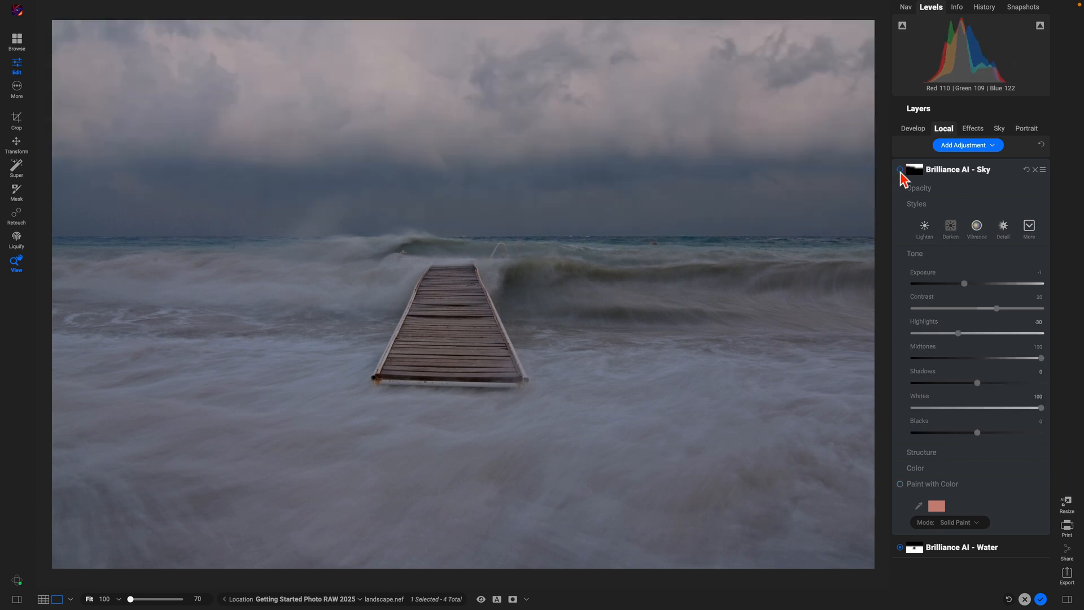
{"action": "left_click", "coordinate": [900, 170]}
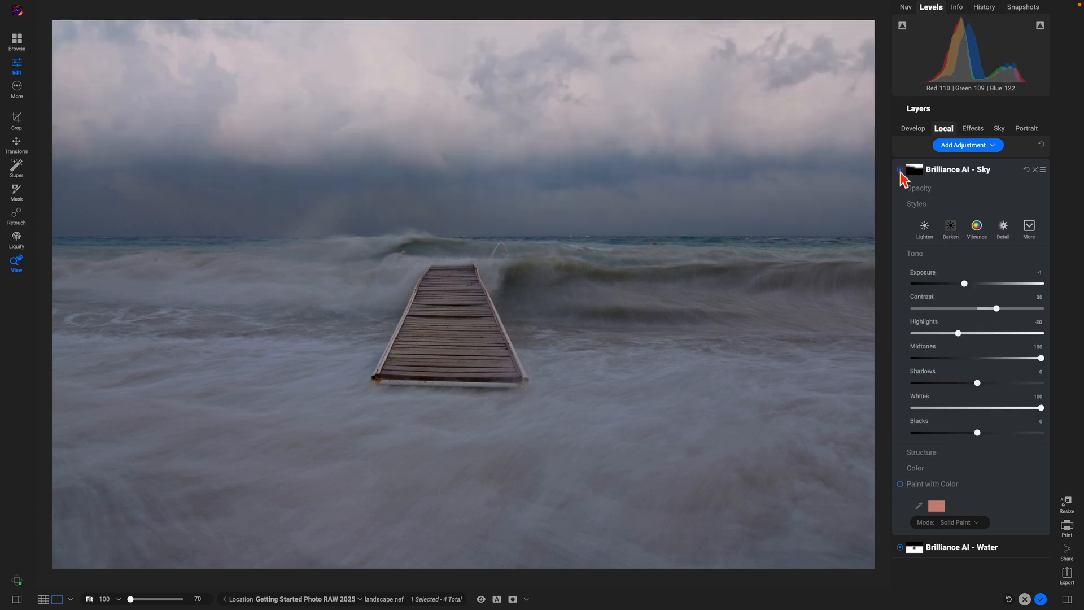
Step: Leave the Sky layer, compare with Brilliance AI off, and expand Tone & Color
{"action": "left_click", "coordinate": [915, 130]}
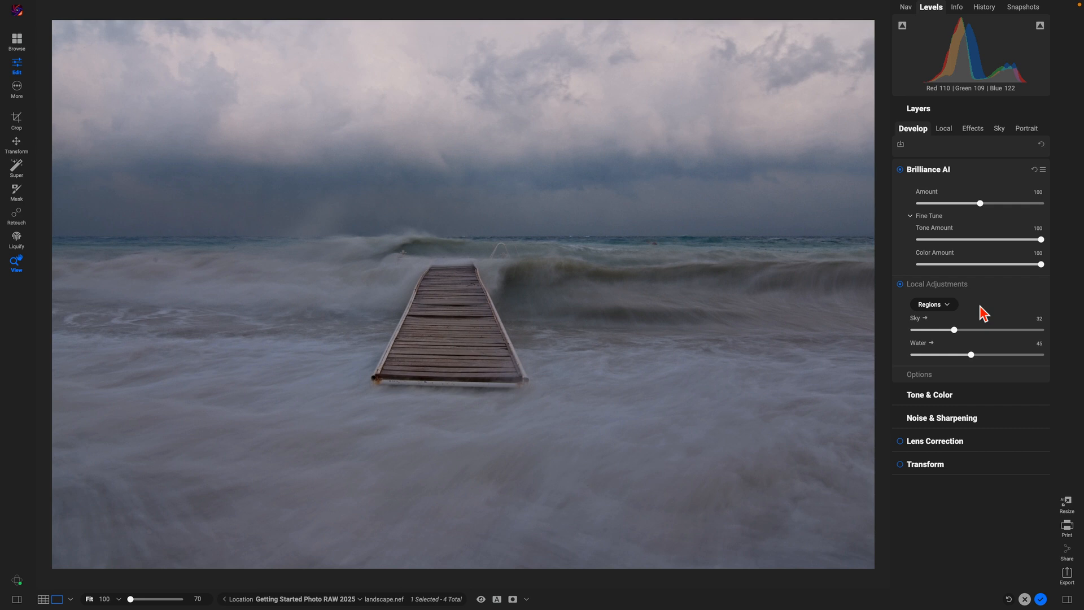
{"action": "left_click", "coordinate": [1015, 170]}
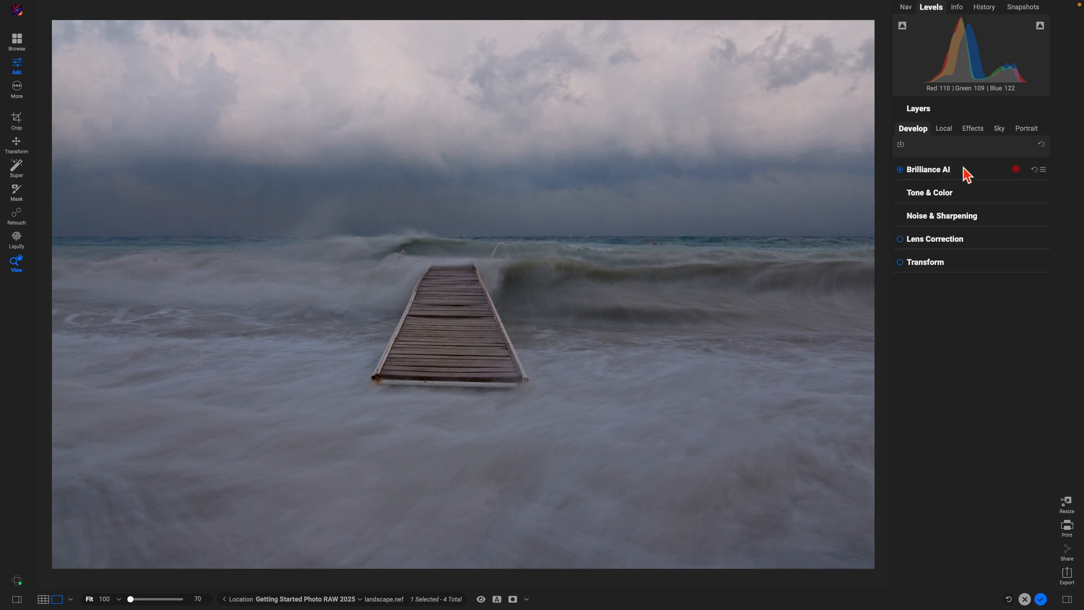
{"action": "left_click", "coordinate": [900, 169]}
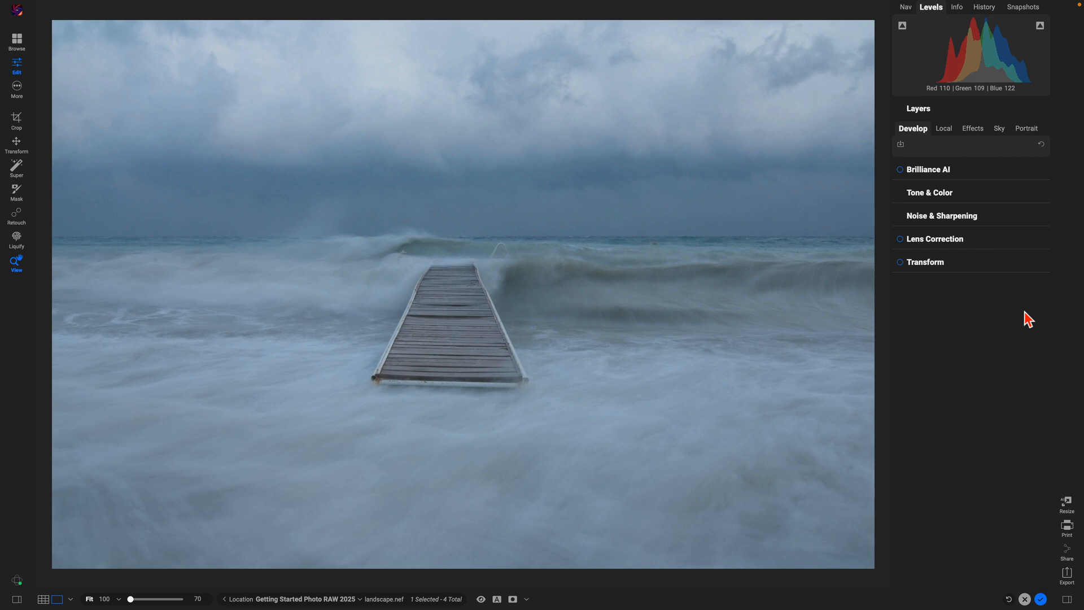
{"action": "left_click", "coordinate": [983, 196]}
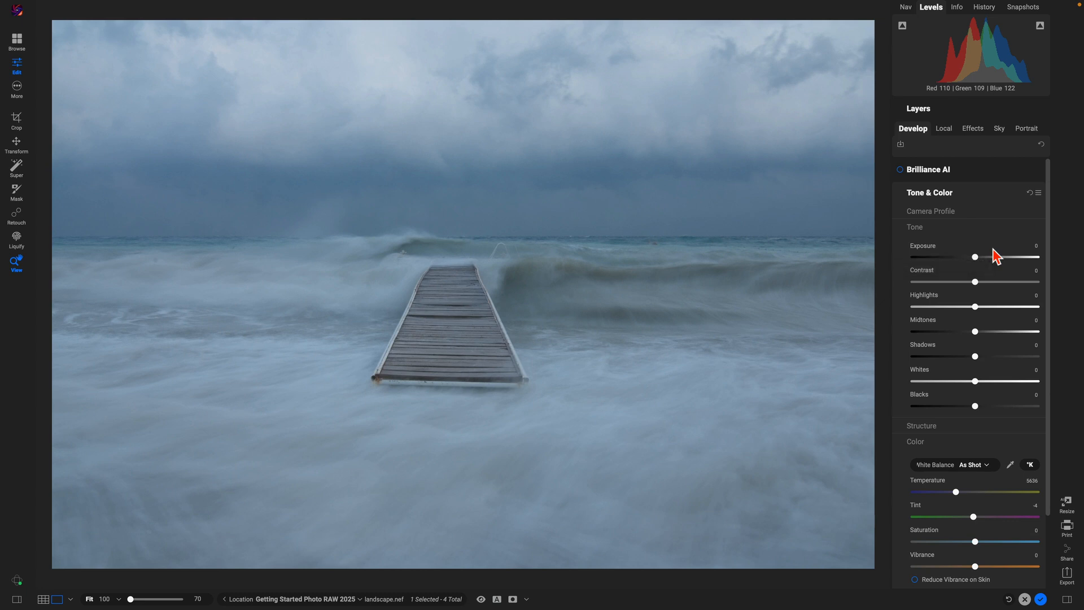
Step: Set Tone & Color Exposure -1.65, Contrast 24, Midtones 24 and Whites 100
{"action": "left_click_drag", "start_coordinate": [975, 257], "coordinate": [955, 258]}
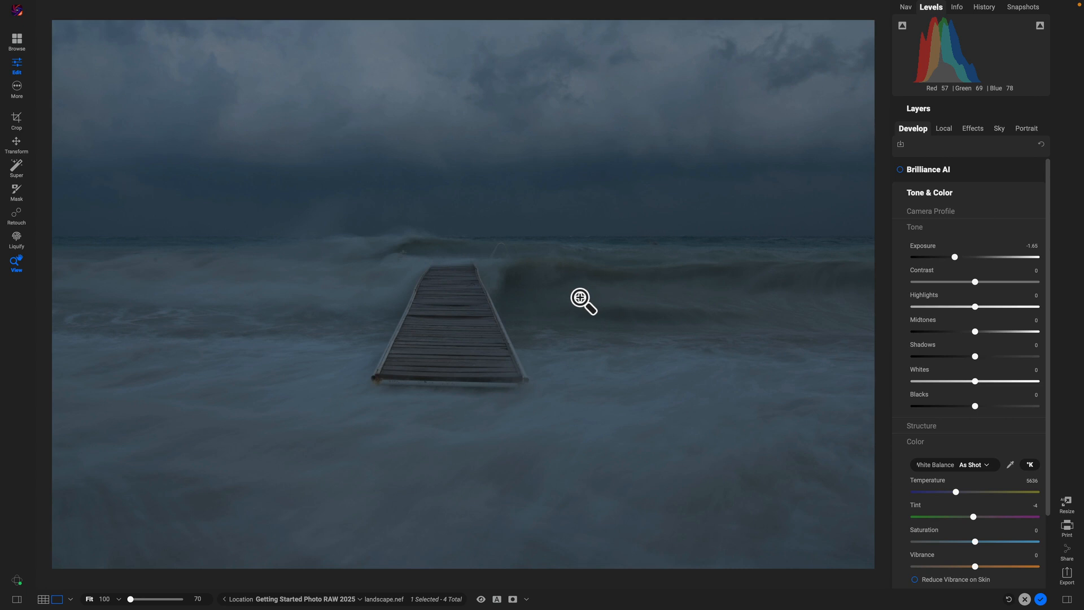
{"action": "left_click_drag", "start_coordinate": [975, 281], "coordinate": [990, 284]}
{"action": "left_click_drag", "start_coordinate": [969, 332], "coordinate": [990, 333]}
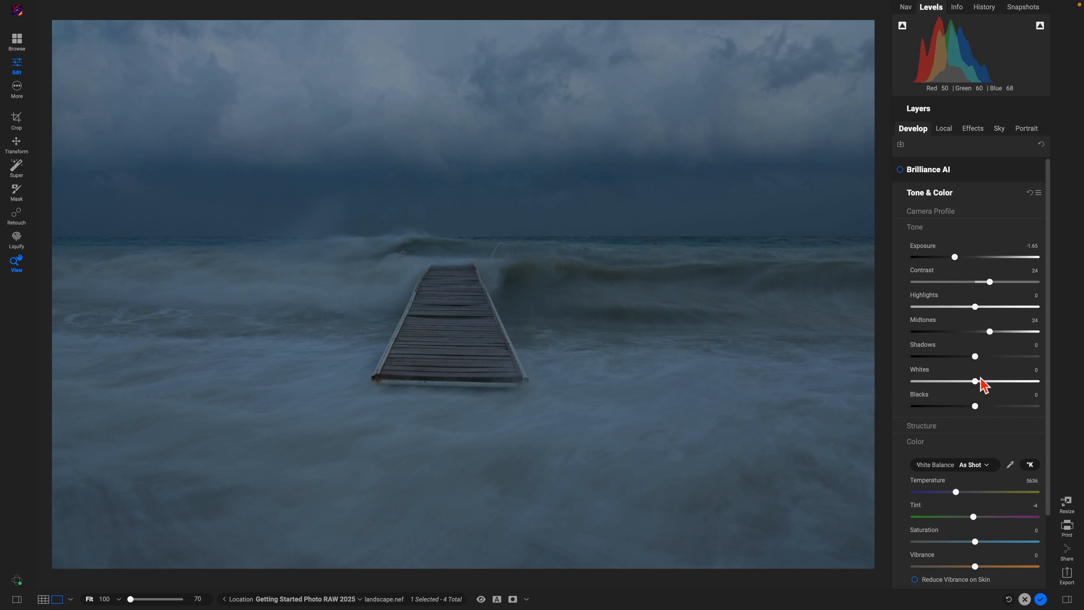
{"action": "left_click_drag", "start_coordinate": [975, 382], "coordinate": [1040, 384]}
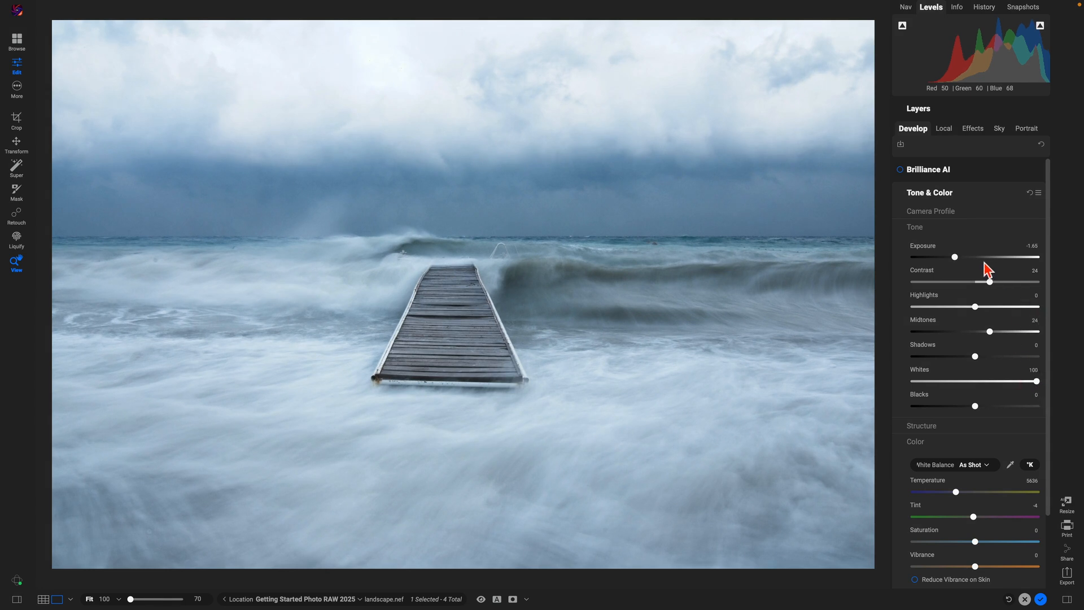
Step: Drag Blacks down to -90 and Exposure to -3, with Contrast at 96, to clear the sky clipping
{"action": "left_click_drag", "start_coordinate": [955, 257], "coordinate": [959, 257]}
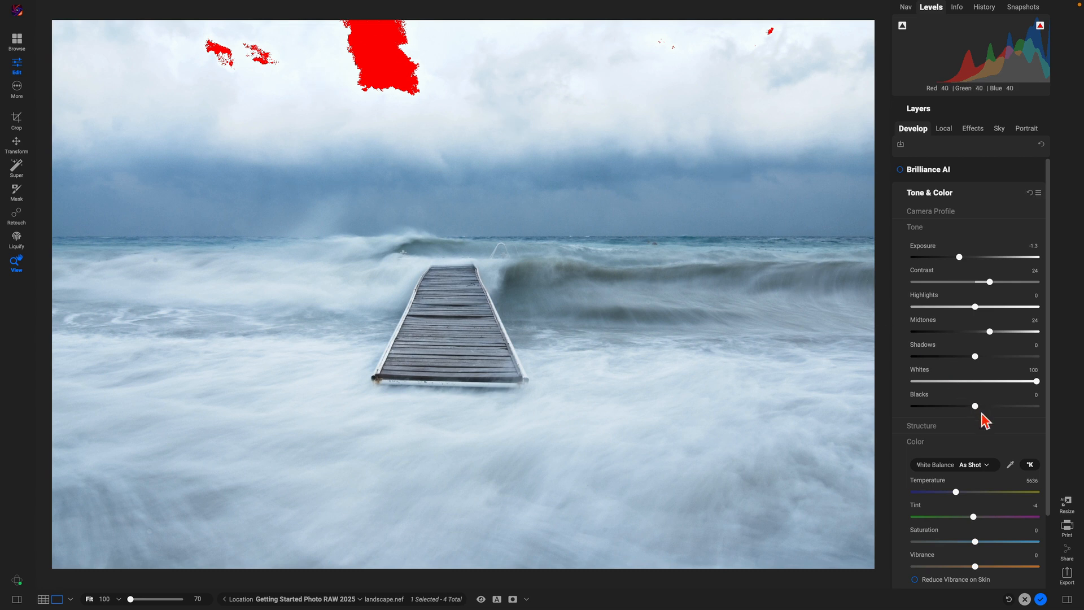
{"action": "left_click_drag", "start_coordinate": [975, 406], "coordinate": [950, 406]}
{"action": "left_click_drag", "start_coordinate": [932, 409], "coordinate": [920, 407]}
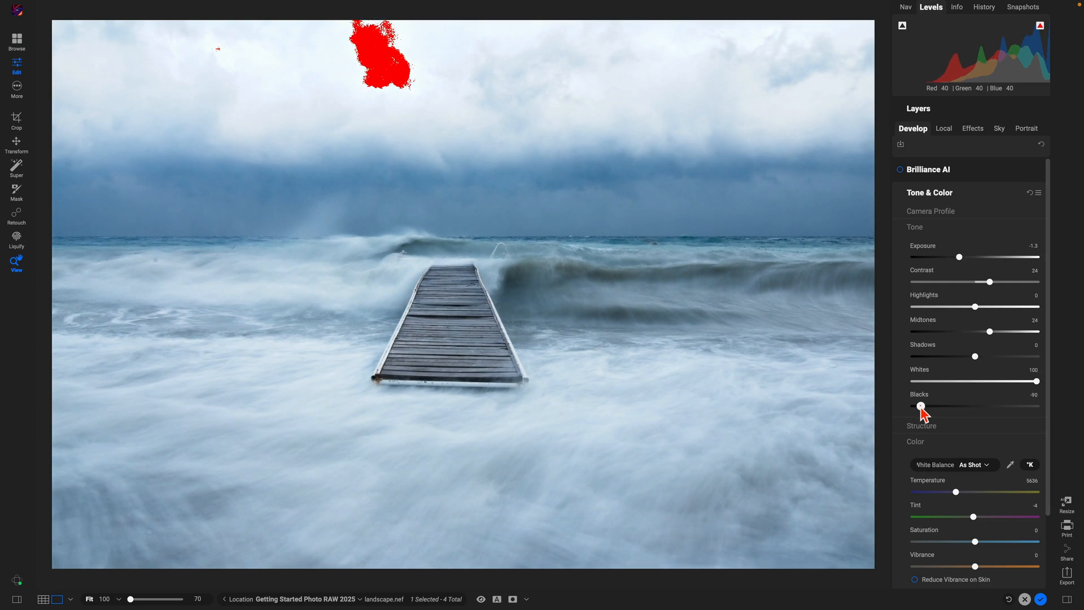
{"action": "left_click_drag", "start_coordinate": [960, 257], "coordinate": [1034, 291]}
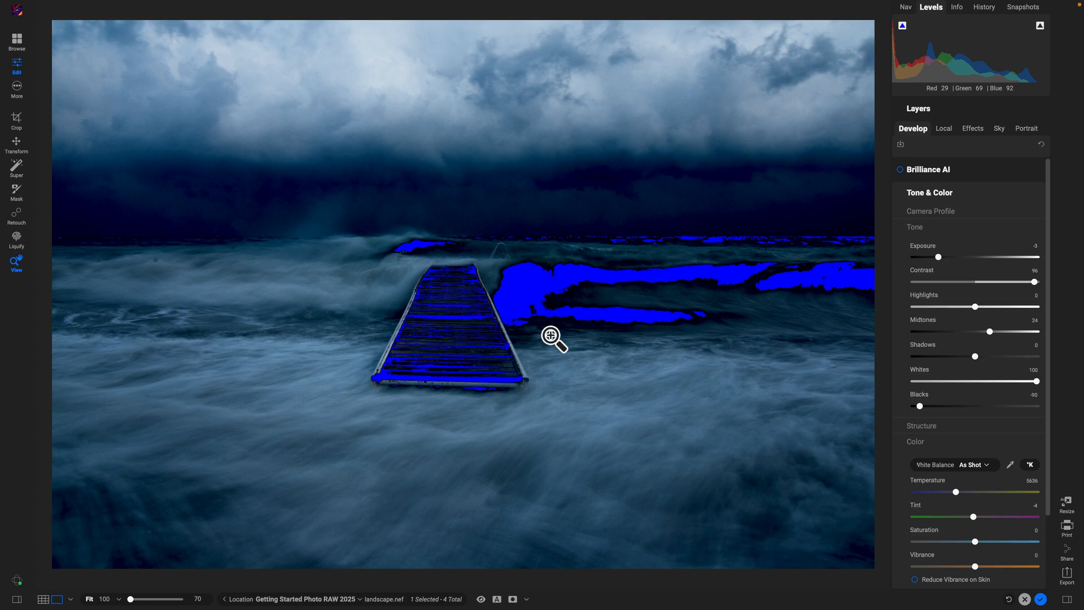
Step: Hide the clipping overlay, reset Tone & Color, then set Exposure -1.8, Contrast 36, Midtones 27, Whites 53
{"action": "key", "text": "j"}
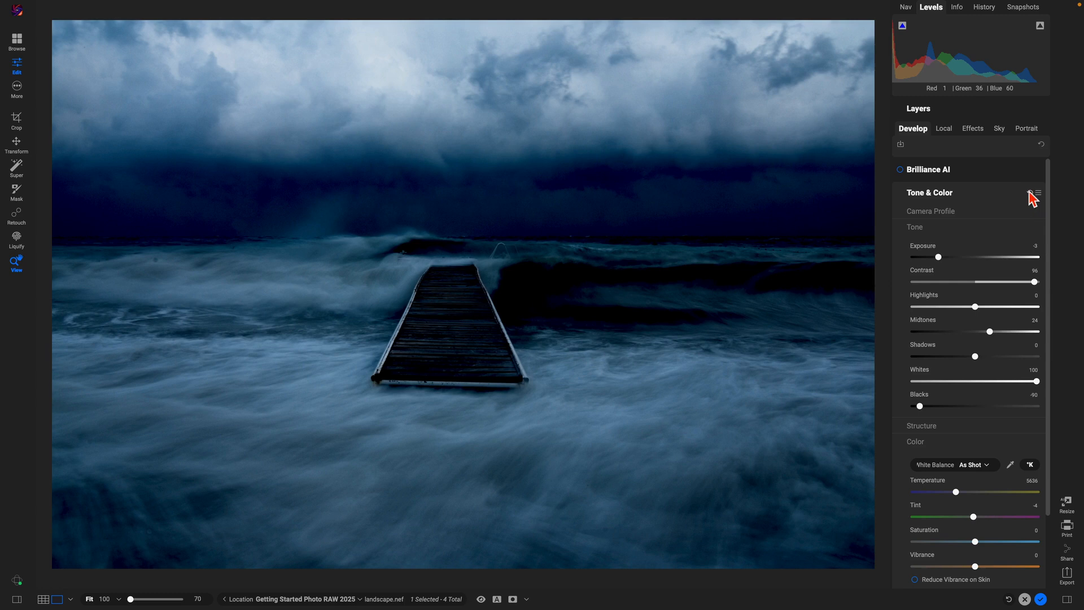
{"action": "left_click", "coordinate": [1029, 193]}
{"action": "left_click_drag", "start_coordinate": [975, 258], "coordinate": [998, 283]}
{"action": "left_click_drag", "start_coordinate": [975, 332], "coordinate": [992, 332]}
{"action": "left_click_drag", "start_coordinate": [975, 381], "coordinate": [1008, 381]}
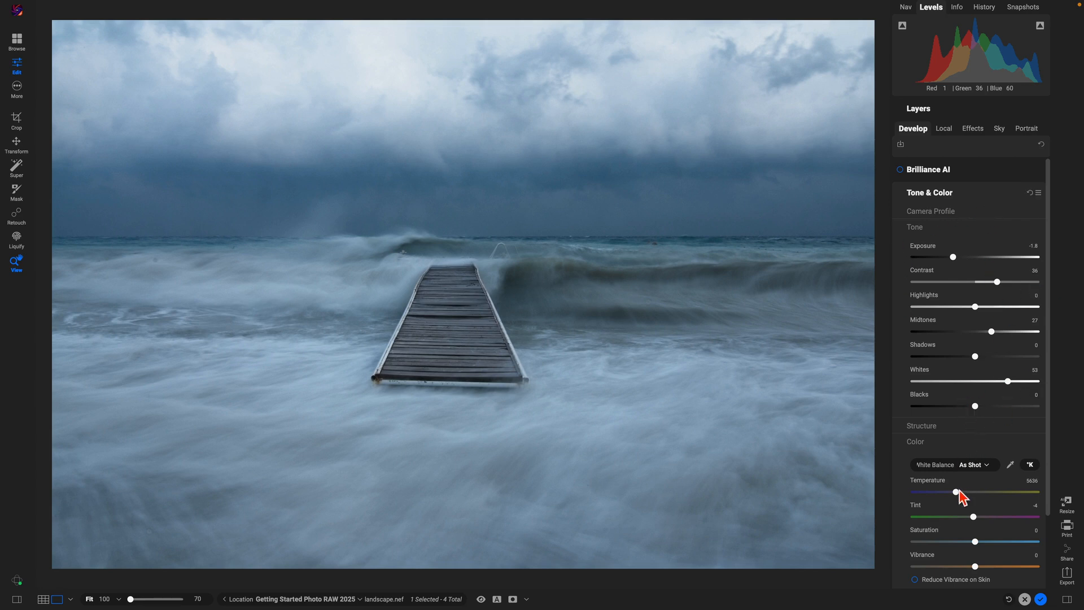
Step: Sample the grey sea foam with the White Balance eyedropper, giving Temperature 7946 and Tint 3
{"action": "left_click_drag", "start_coordinate": [956, 492], "coordinate": [969, 495]}
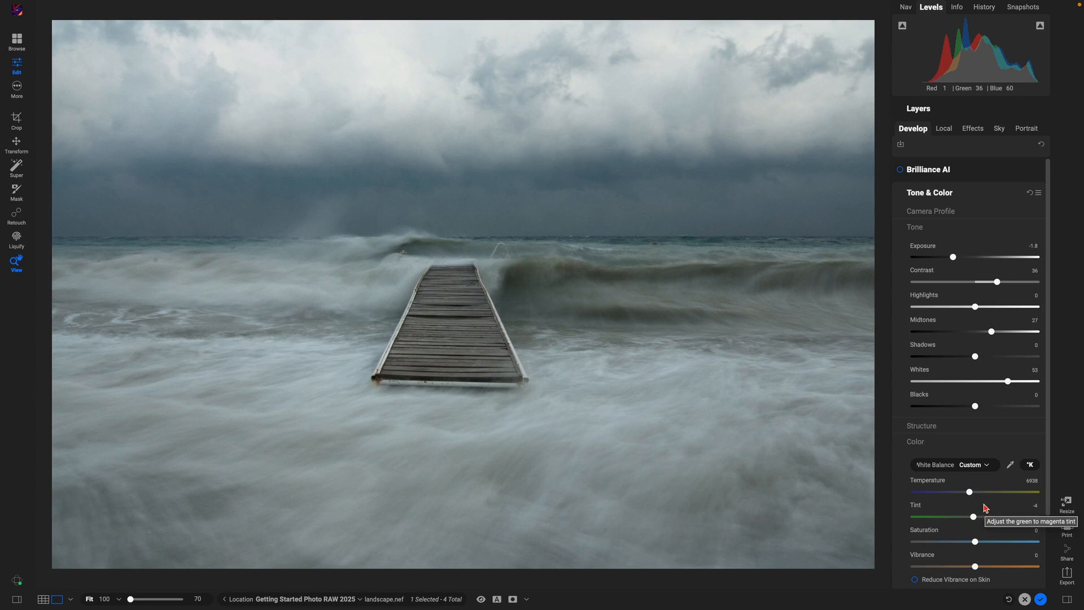
{"action": "left_click_drag", "start_coordinate": [969, 492], "coordinate": [940, 492]}
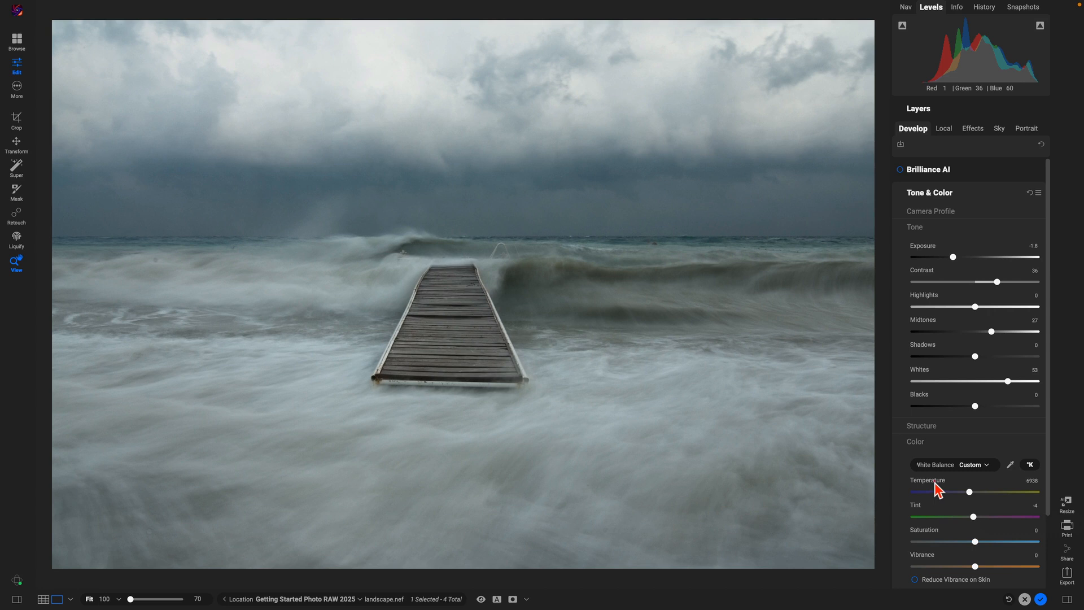
{"action": "left_click", "coordinate": [1010, 466]}
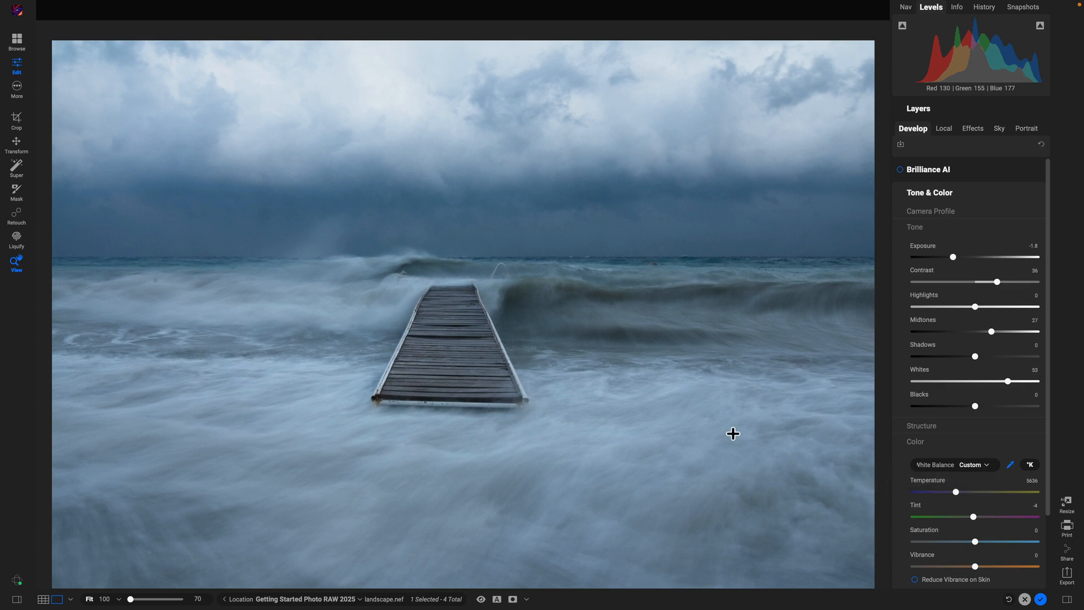
{"action": "left_click", "coordinate": [607, 429]}
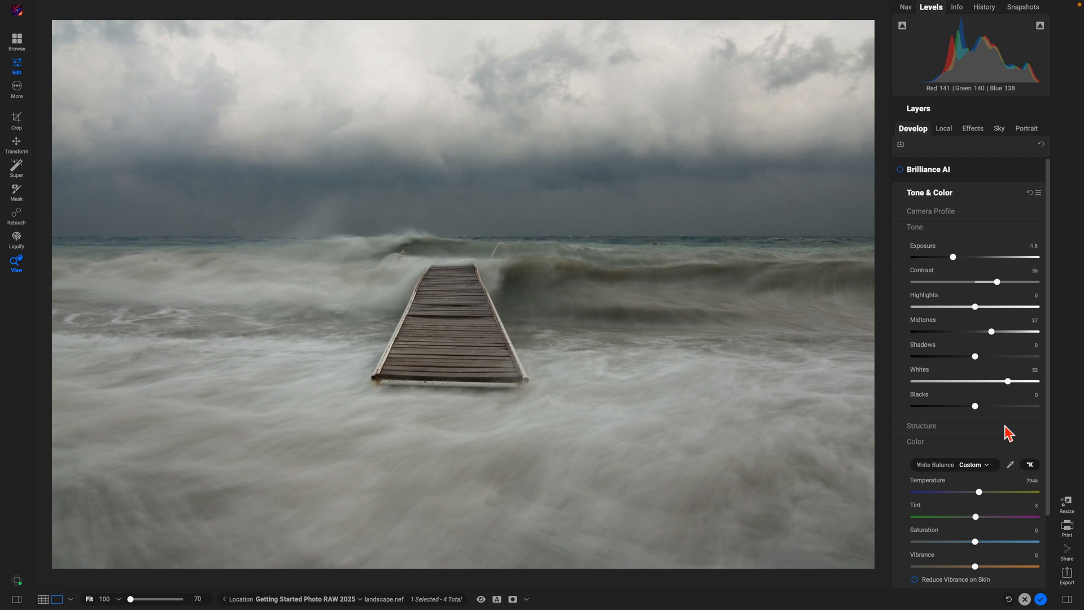
{"action": "key", "text": "backslash"}
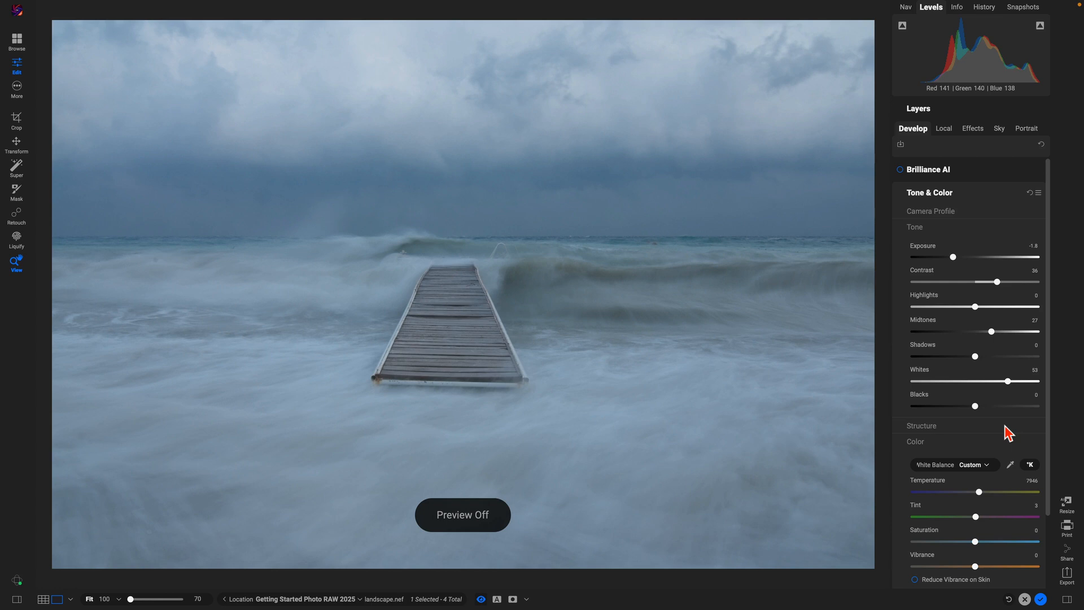
Step: Flip between the original and edited pier photo, ending on the edited view
{"action": "key", "text": "backslash"}
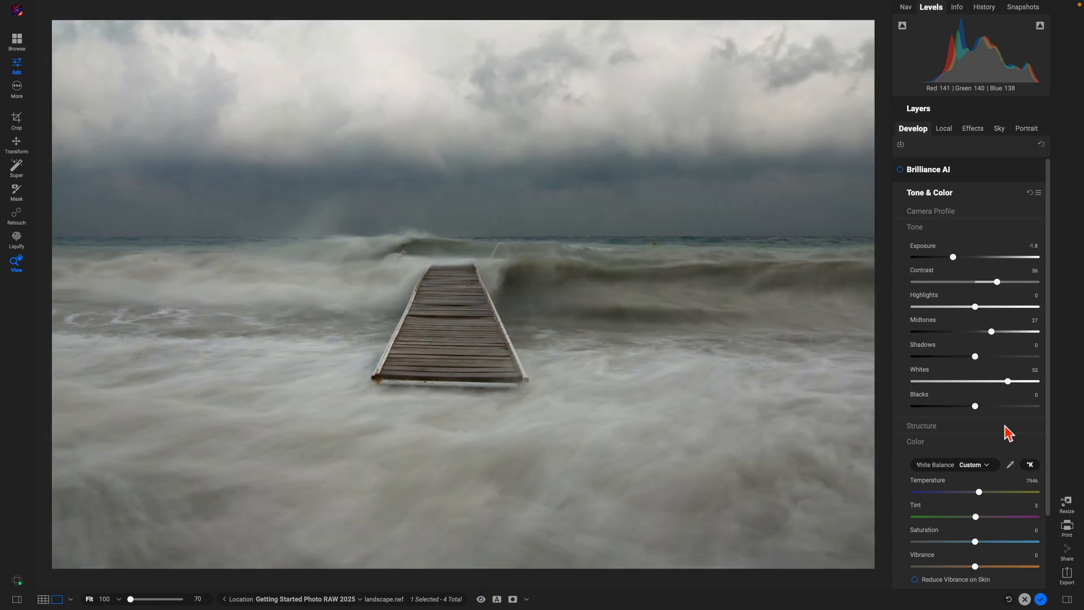
{"action": "key", "text": "backslash"}
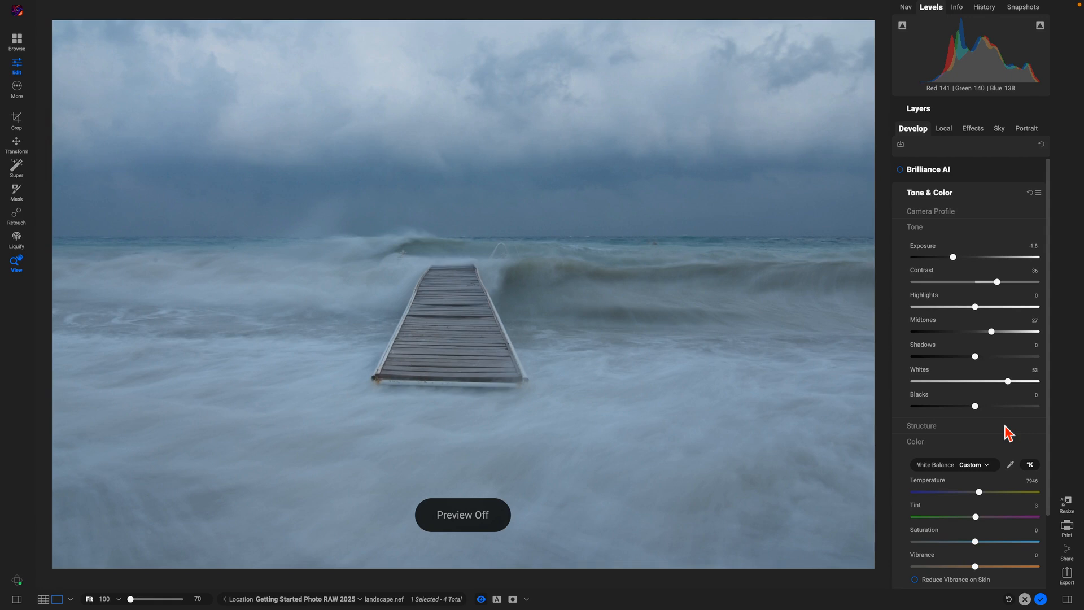
{"action": "key", "text": "backslash"}
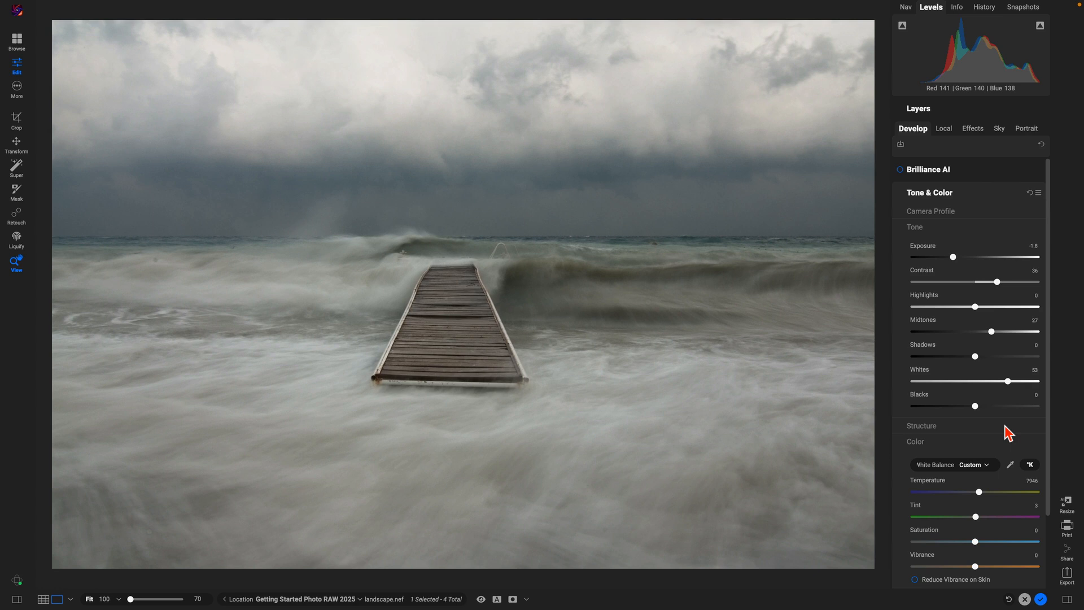
Step: Switch to Effects and open the Add Filter browser listing Antique, Glow and Vintage
{"action": "left_click", "coordinate": [969, 129]}
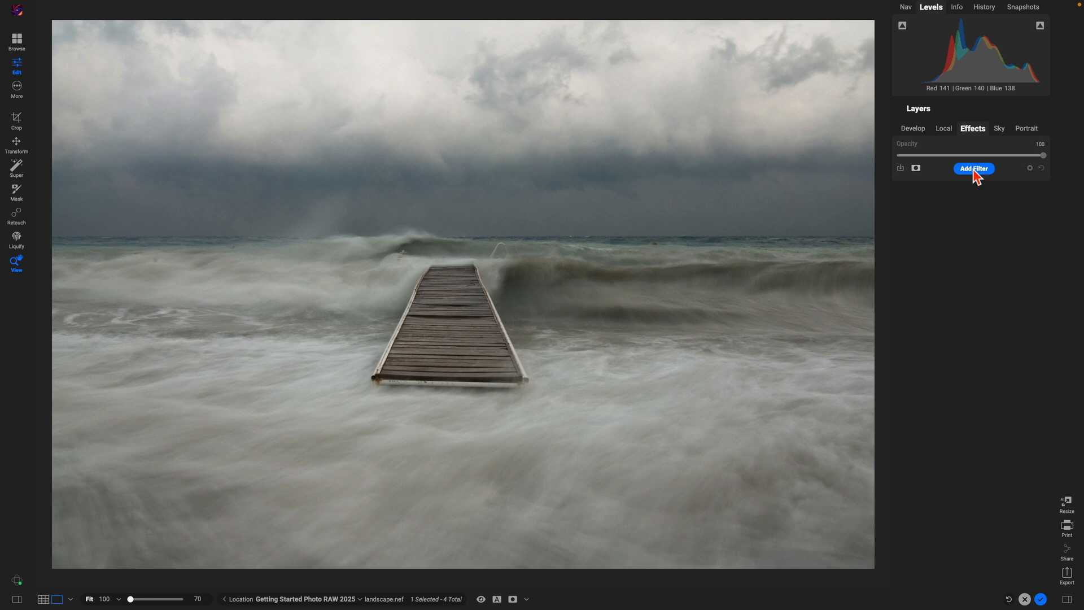
{"action": "left_click", "coordinate": [975, 170]}
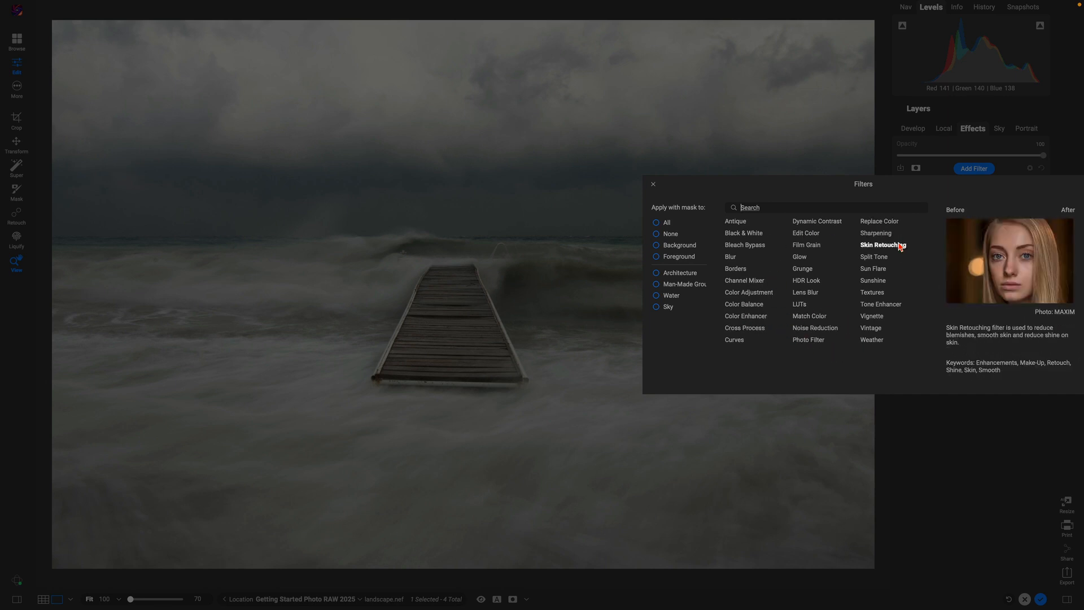
{"action": "left_click", "coordinate": [802, 257]}
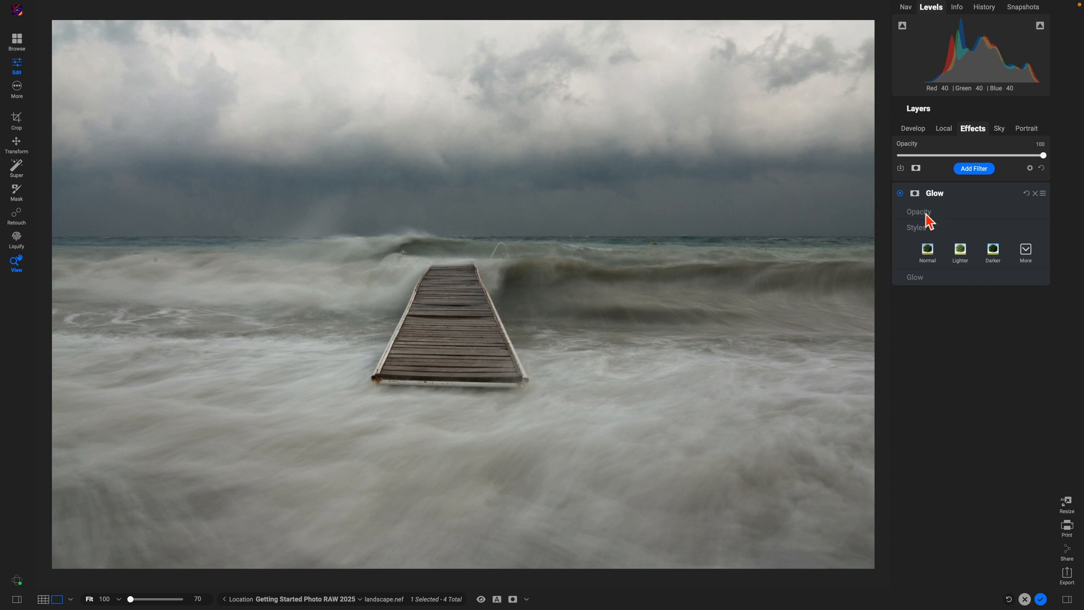
{"action": "left_click", "coordinate": [951, 212]}
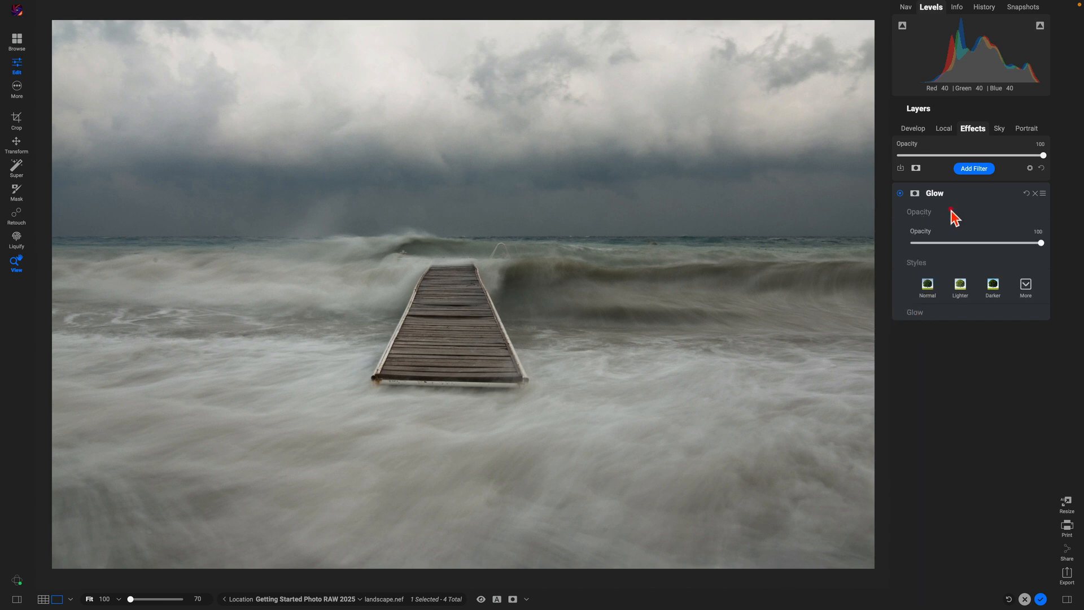
{"action": "left_click", "coordinate": [931, 315]}
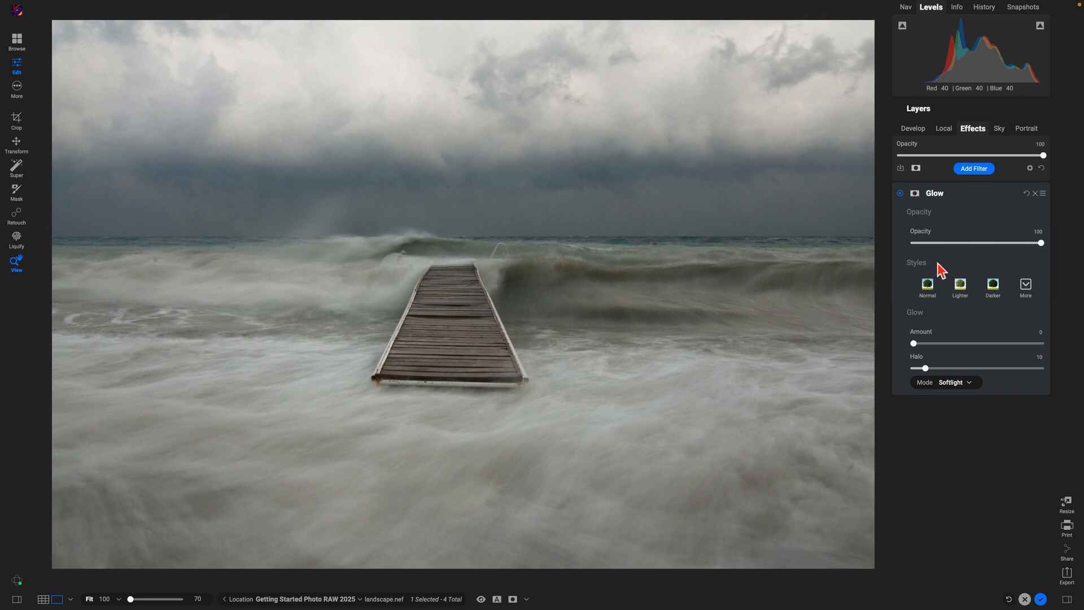
{"action": "left_click", "coordinate": [1028, 289]}
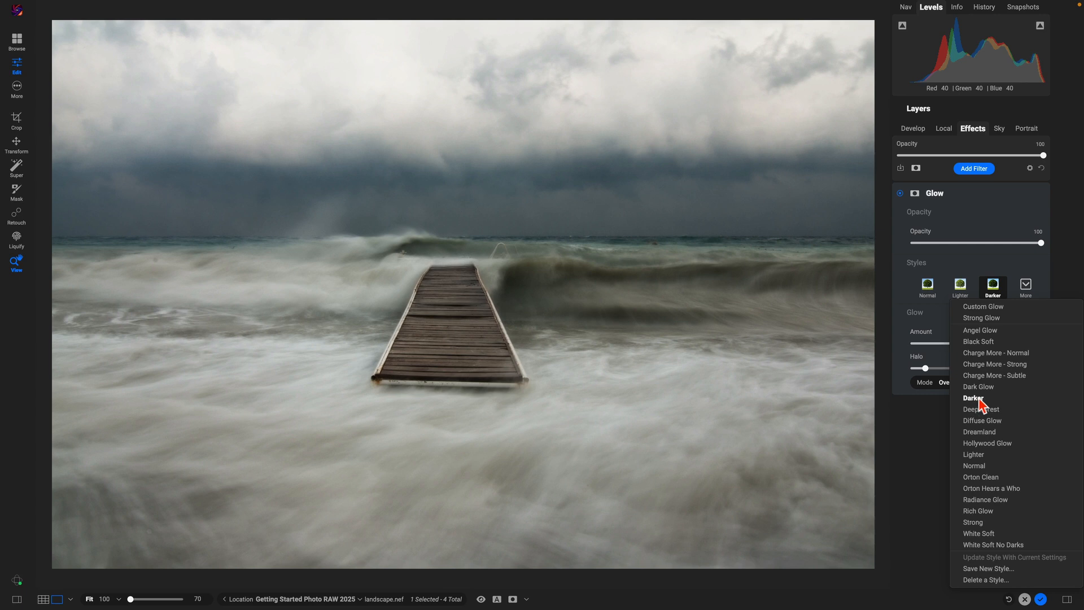
{"action": "left_click", "coordinate": [979, 402]}
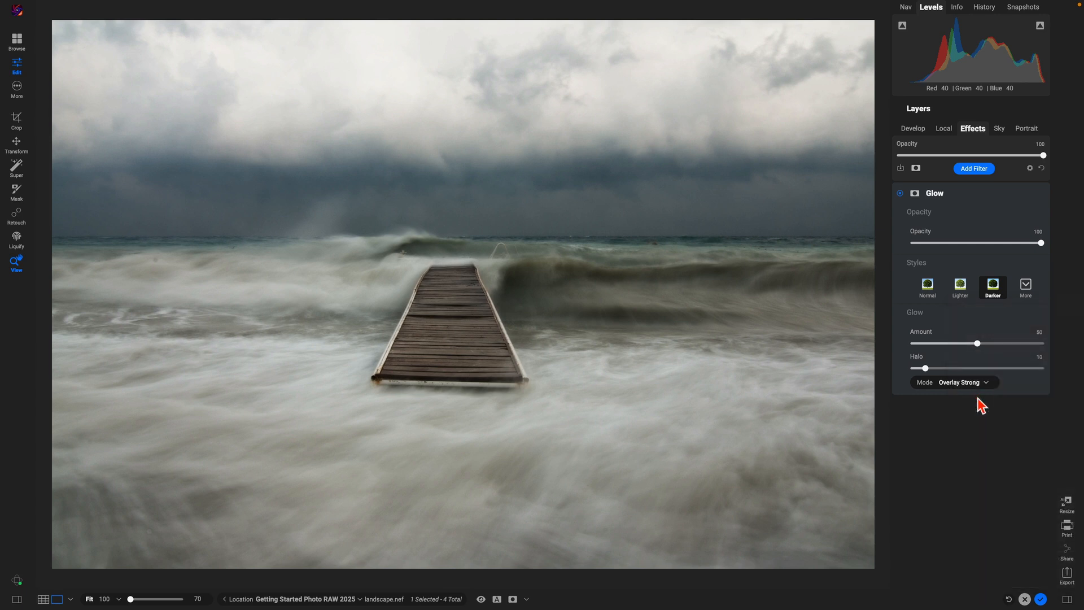
{"action": "left_click", "coordinate": [900, 193]}
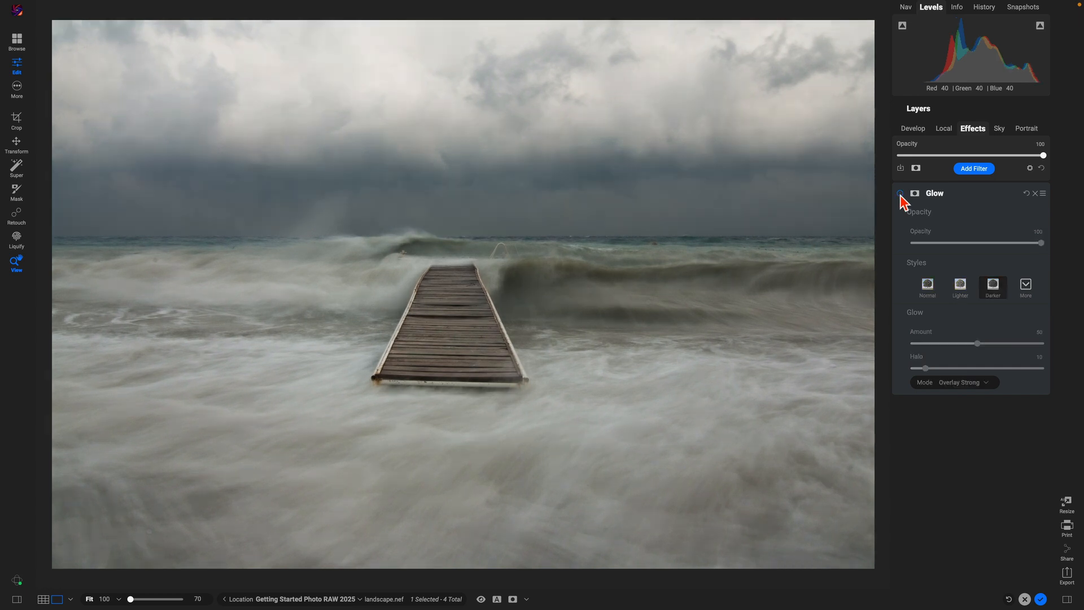
{"action": "left_click", "coordinate": [900, 194]}
{"action": "left_click", "coordinate": [899, 193]}
{"action": "left_click", "coordinate": [900, 193]}
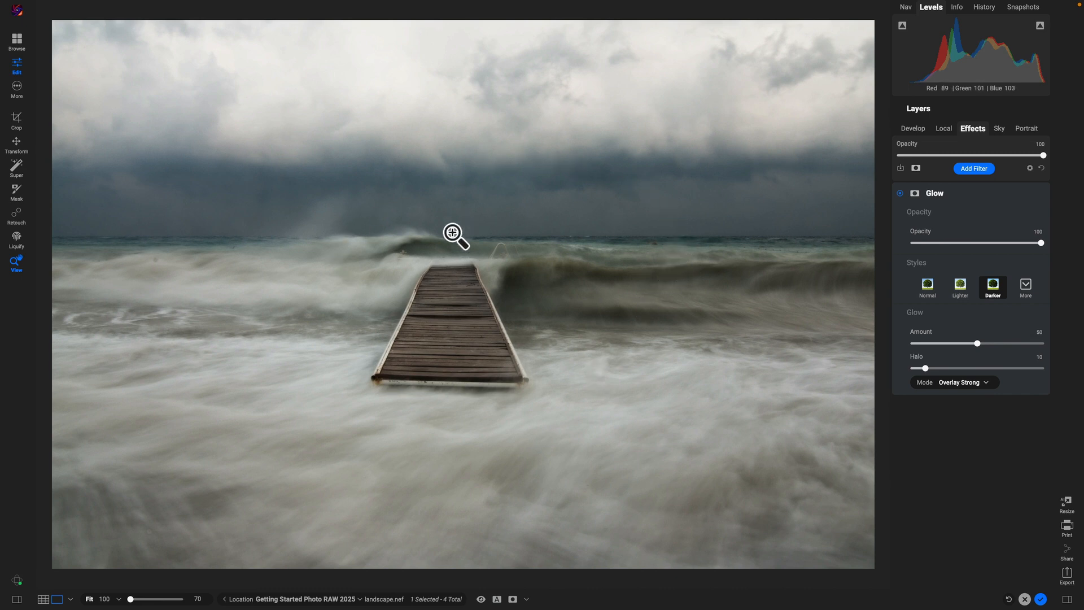
Step: Add a Vignette filter and apply its Big Softy style
{"action": "left_click", "coordinate": [978, 170]}
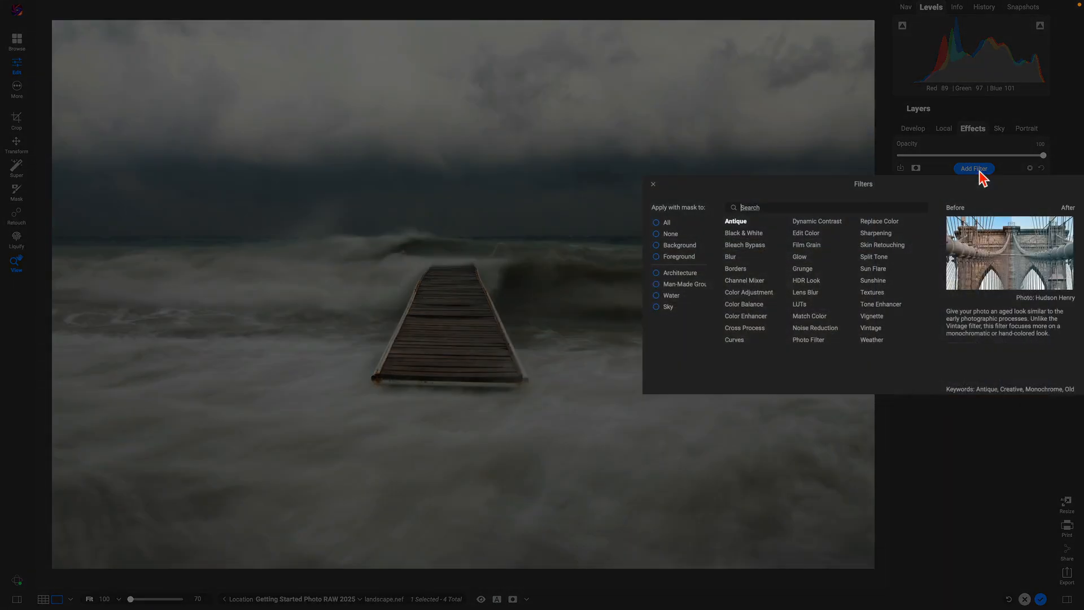
{"action": "left_click", "coordinate": [872, 317]}
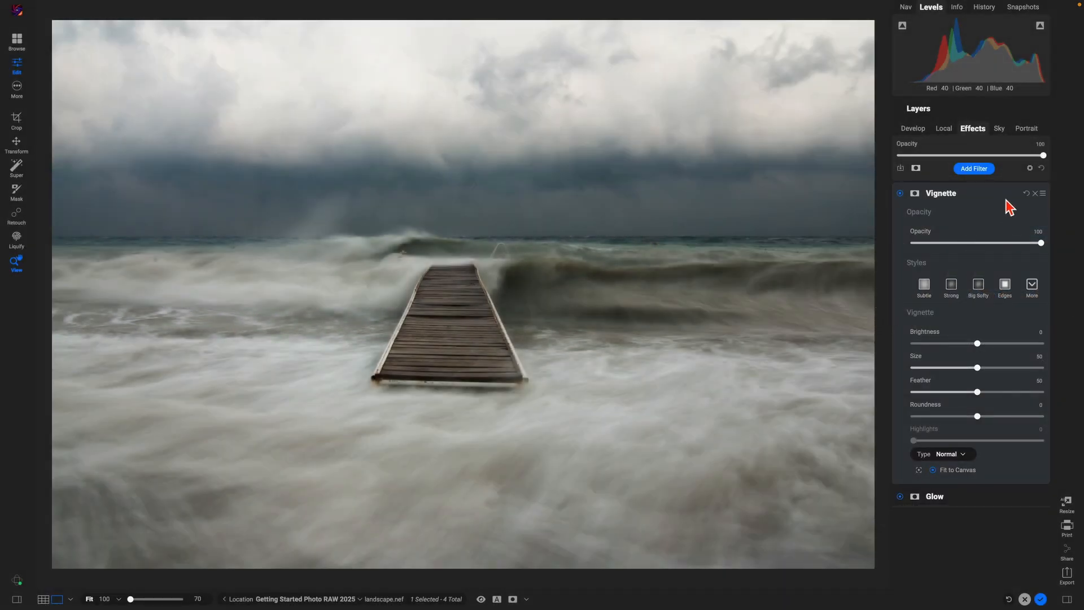
{"action": "left_click", "coordinate": [1034, 287]}
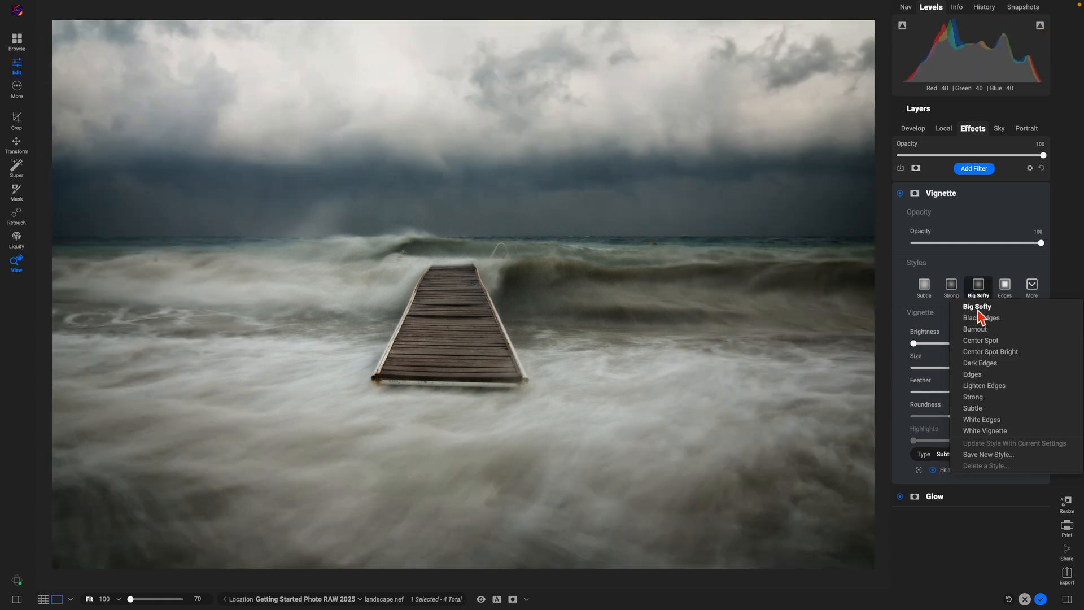
{"action": "left_click", "coordinate": [978, 310]}
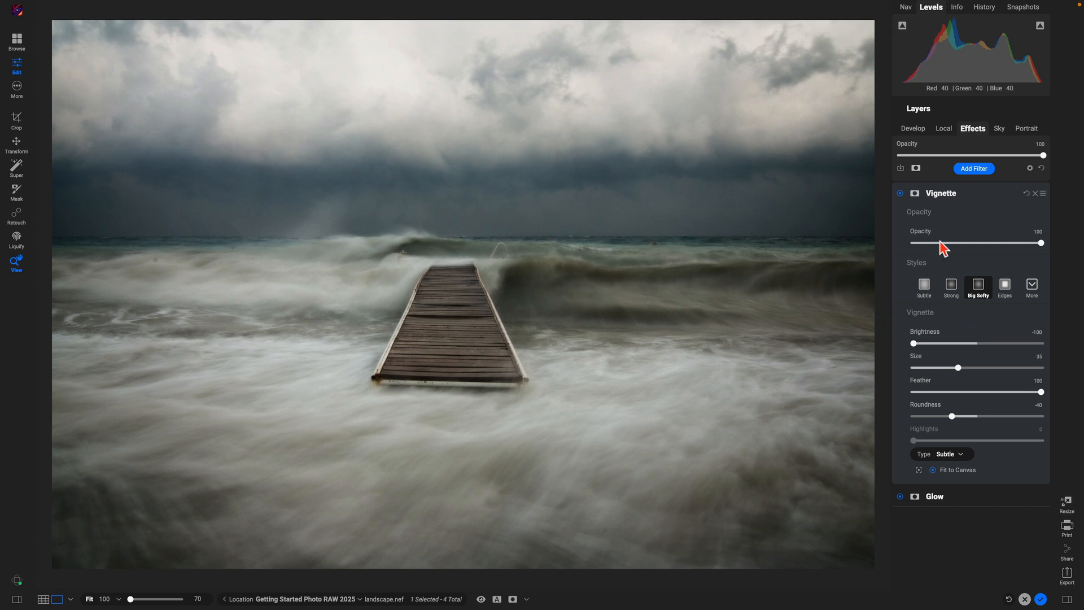
Step: Toggle the Vignette off and on twice to compare, leaving it enabled
{"action": "left_click", "coordinate": [900, 194]}
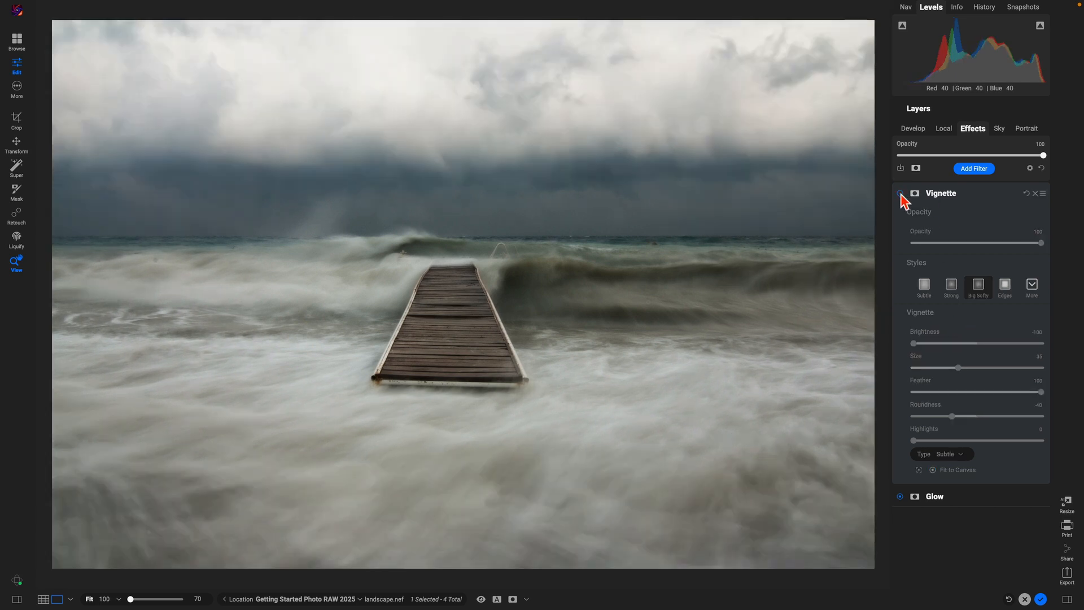
{"action": "left_click", "coordinate": [901, 194]}
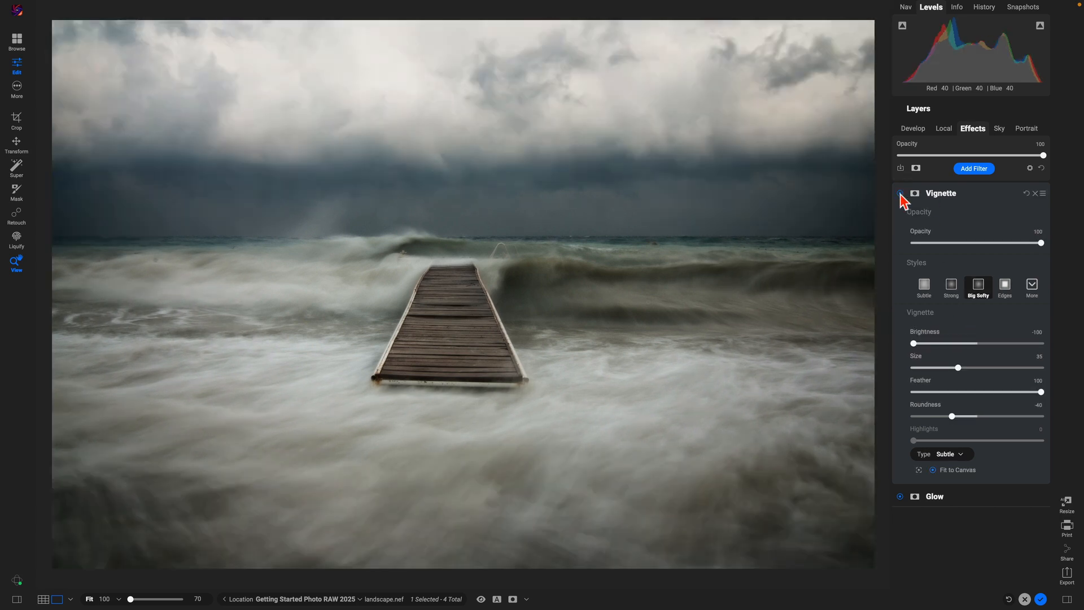
{"action": "left_click", "coordinate": [901, 194]}
{"action": "left_click", "coordinate": [900, 193]}
{"action": "left_click", "coordinate": [900, 496]}
{"action": "left_click", "coordinate": [900, 497]}
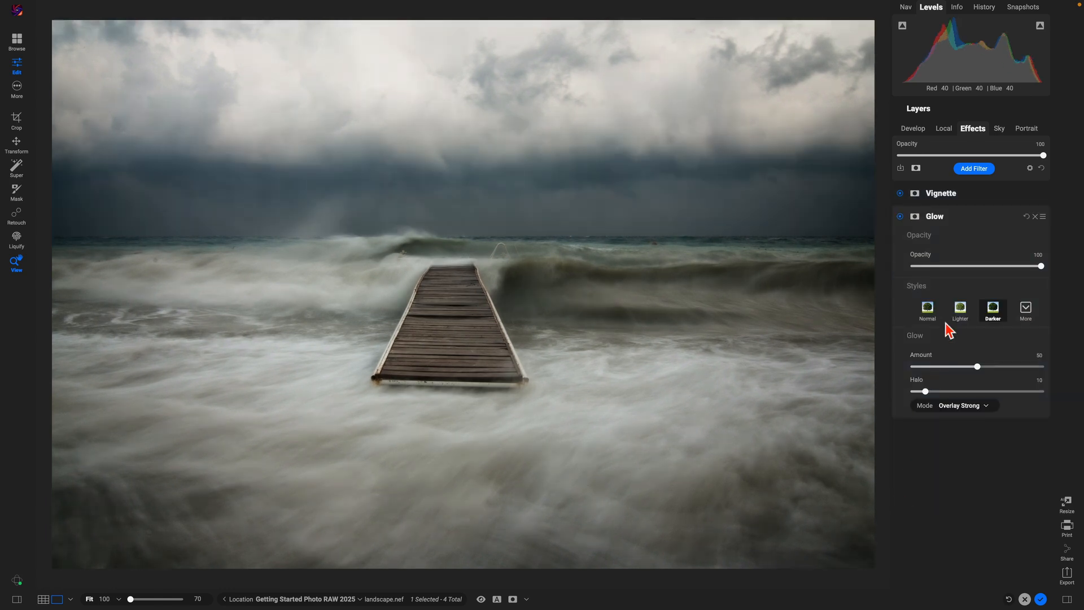
{"action": "left_click", "coordinate": [900, 193]}
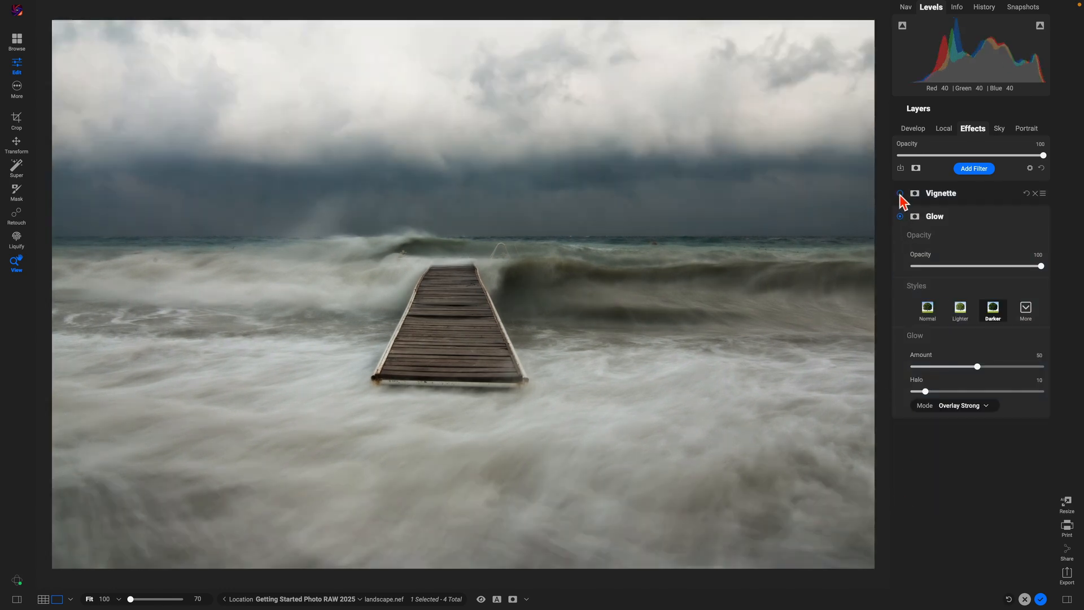
{"action": "left_click", "coordinate": [900, 194]}
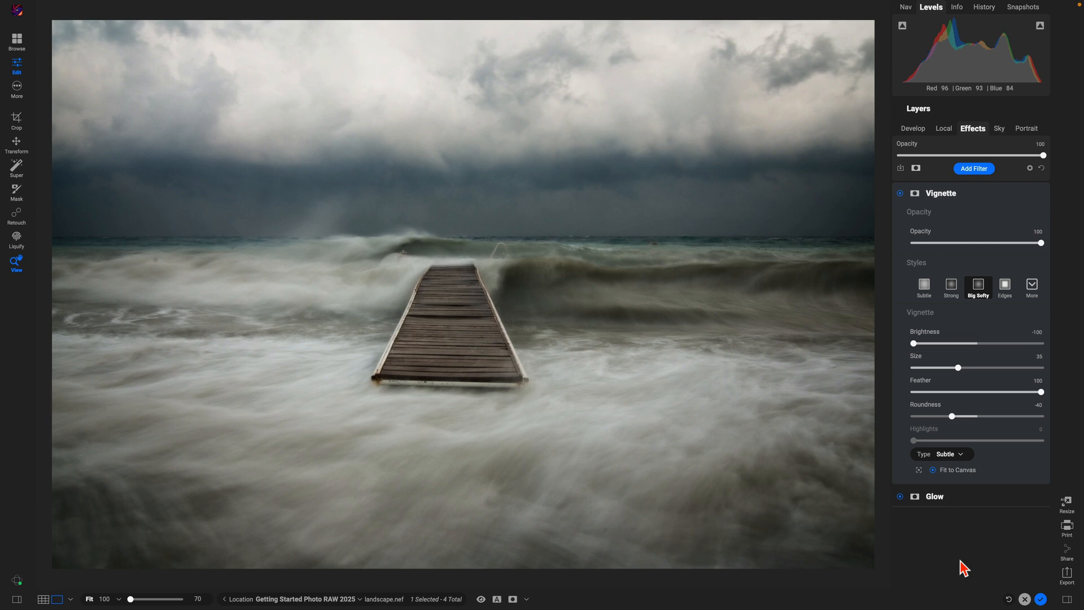
{"action": "key", "text": "backslash"}
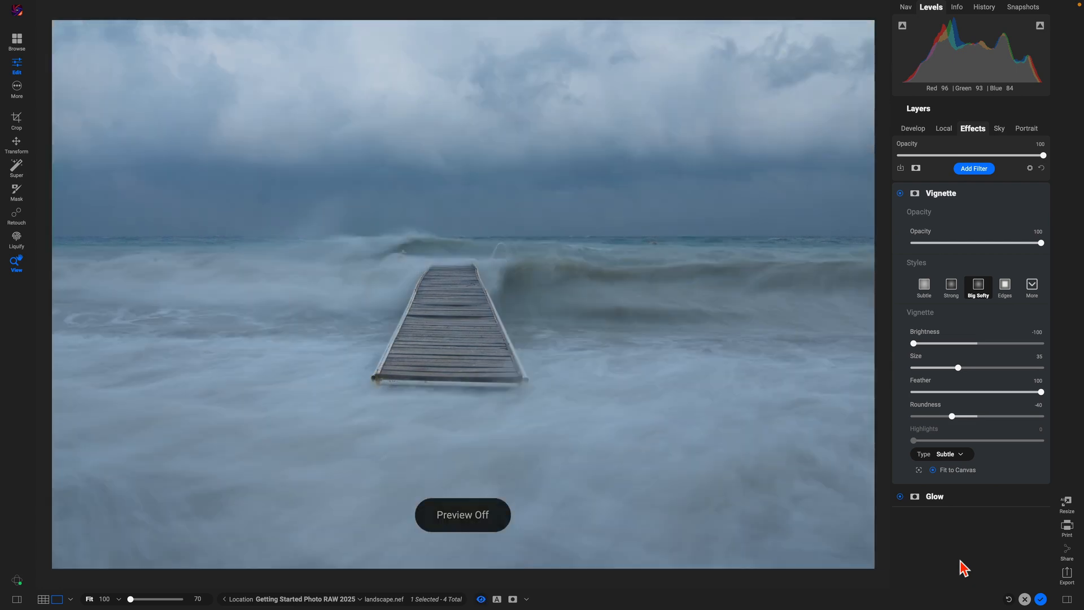
{"action": "key", "text": "backslash"}
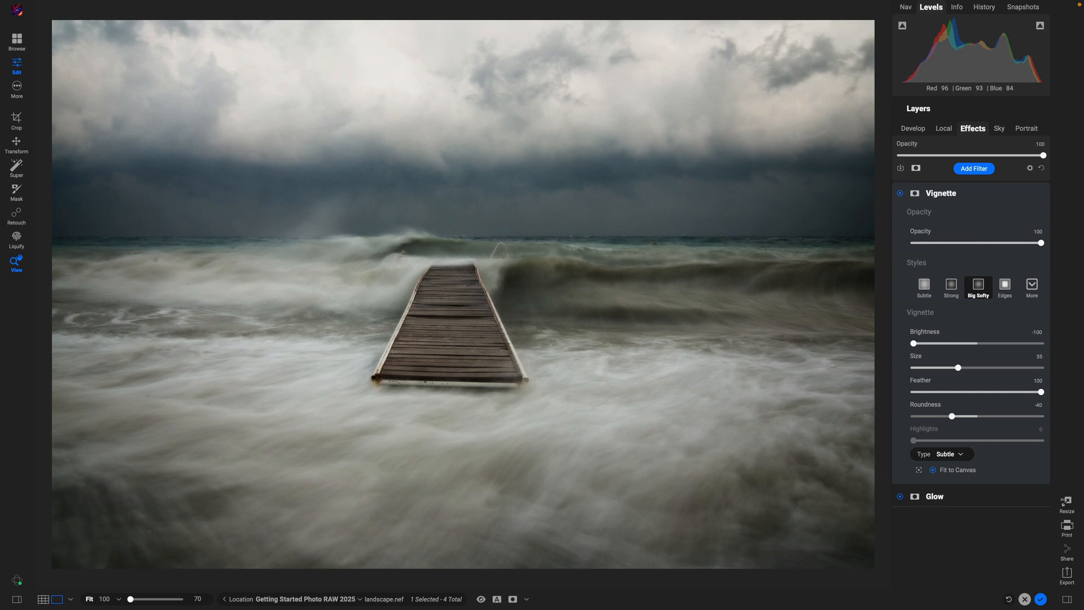
Step: Save an Effects-only preset named 'Glow Vignette' under Custome Preset Looks, excluding Develop settings
{"action": "left_click", "coordinate": [900, 168]}
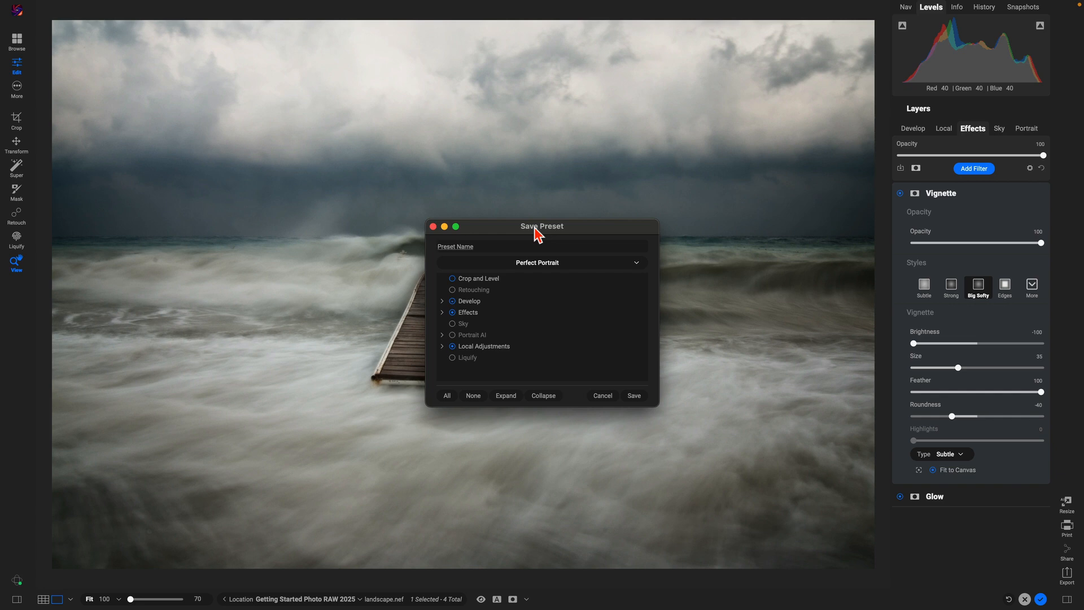
{"action": "left_click", "coordinate": [637, 263]}
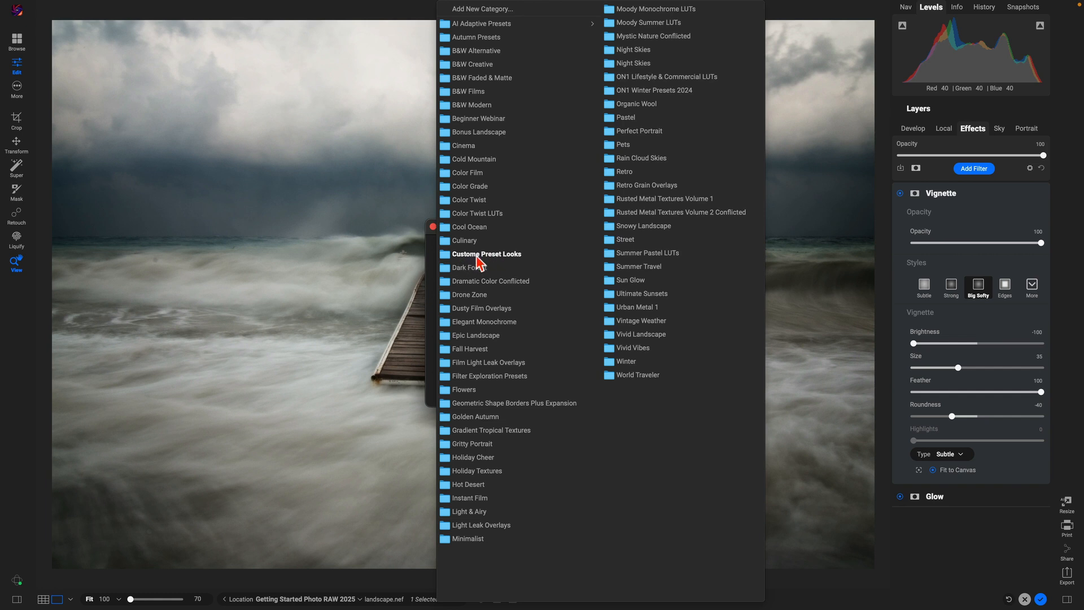
{"action": "left_click", "coordinate": [494, 255]}
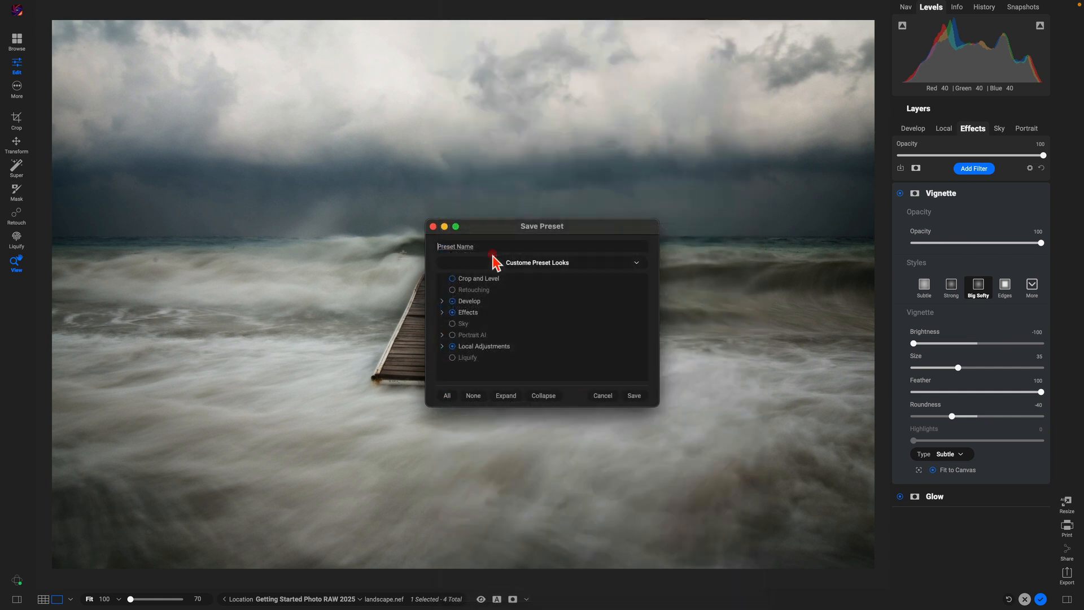
{"action": "left_click", "coordinate": [489, 247]}
{"action": "type", "text": "GL"}
{"action": "left_click", "coordinate": [453, 302]}
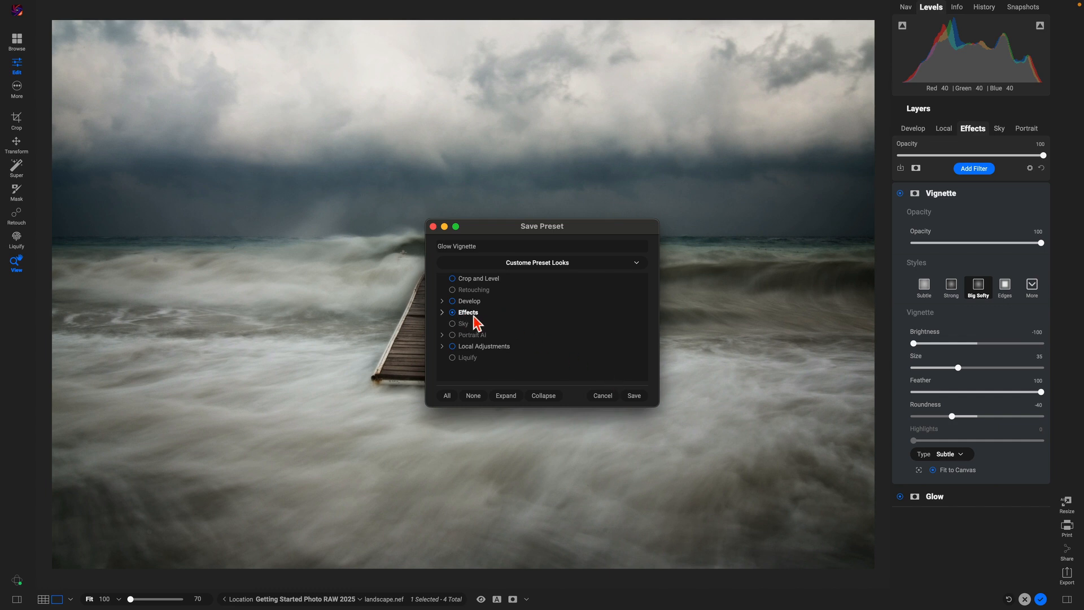
{"action": "left_click", "coordinate": [634, 396]}
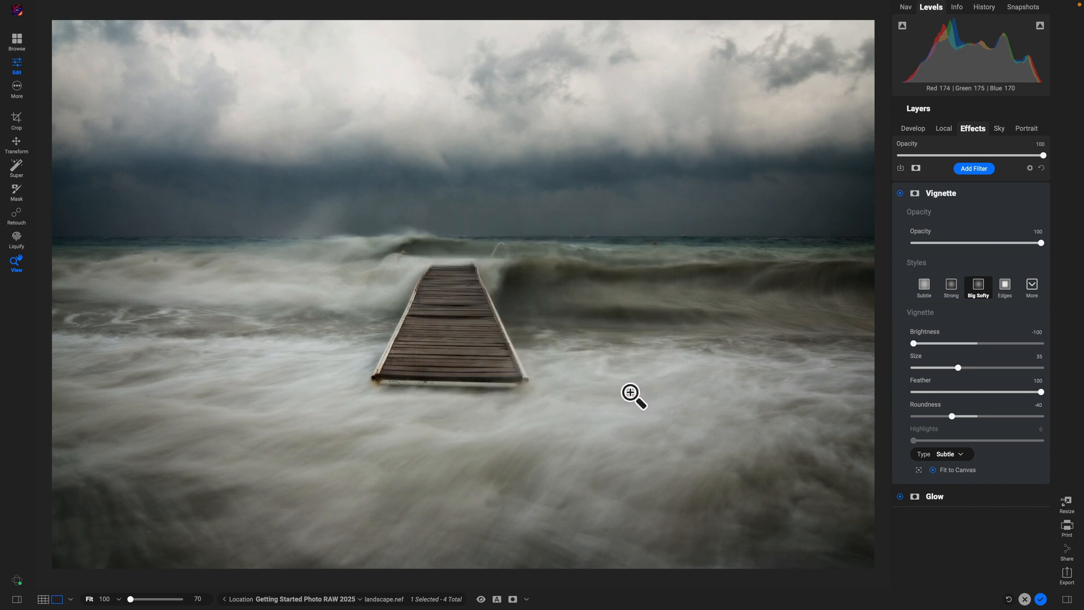
Step: Reset the Effects layer to remove its filters and show the Presets browser
{"action": "left_click", "coordinate": [1041, 168]}
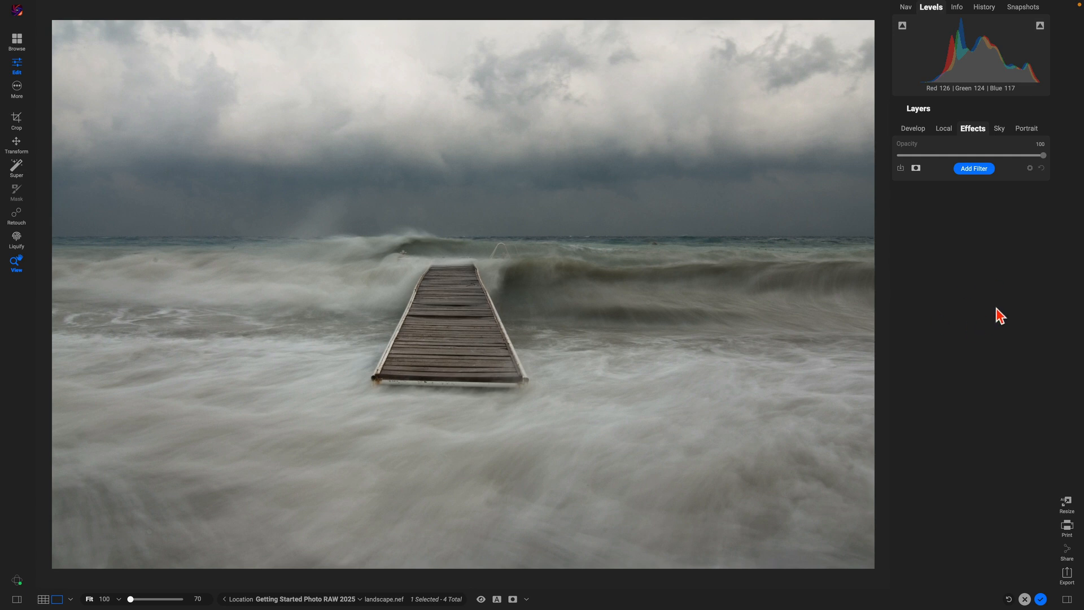
{"action": "left_click", "coordinate": [18, 600]}
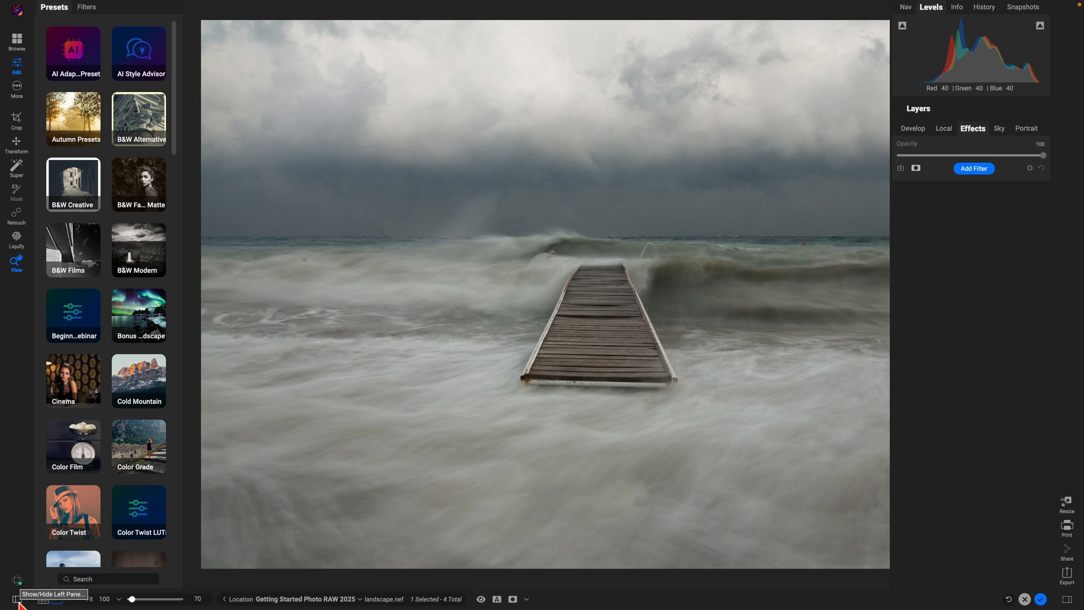
{"action": "scroll", "coordinate": [117, 344], "scroll_direction": "down", "scroll_amount": 3}
{"action": "scroll", "coordinate": [113, 350], "scroll_direction": "down", "scroll_amount": 3}
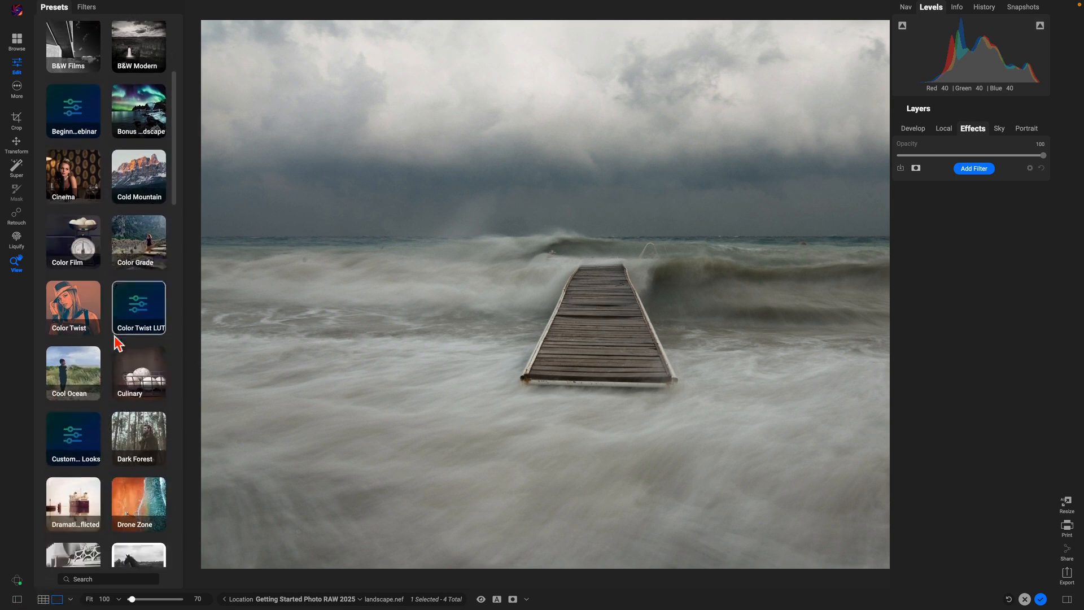
Step: Rename the Custome Preset Looks category to 'Custom Preset Looks' and open it
{"action": "right_click", "coordinate": [79, 428]}
{"action": "left_click", "coordinate": [93, 431]}
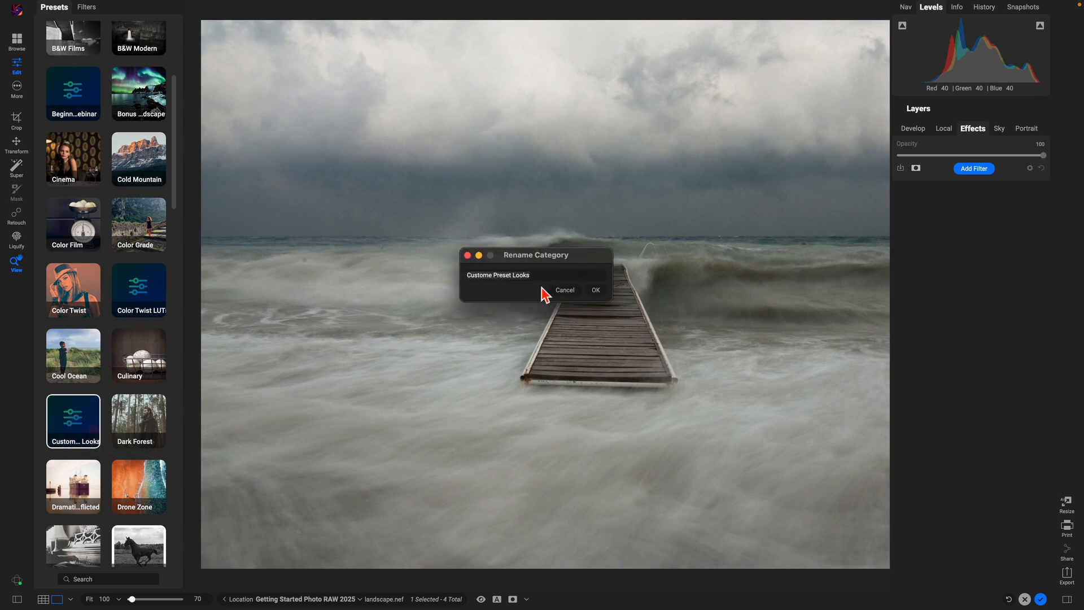
{"action": "left_click", "coordinate": [492, 275]}
{"action": "key", "text": "BackSpace"}
{"action": "key", "text": "BackSpace"}
{"action": "left_click", "coordinate": [595, 291]}
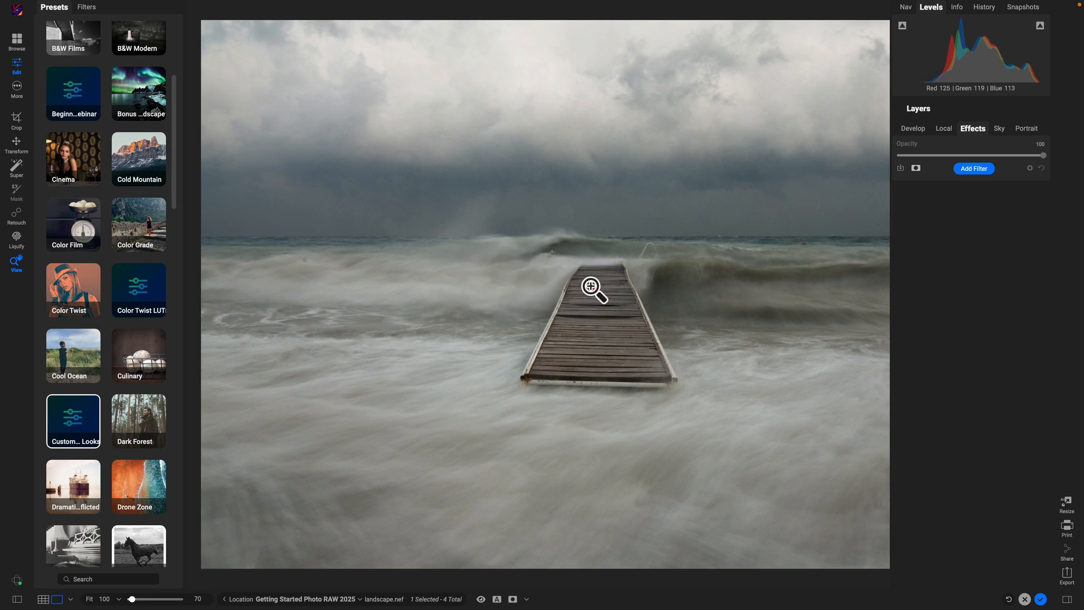
{"action": "left_click", "coordinate": [76, 425]}
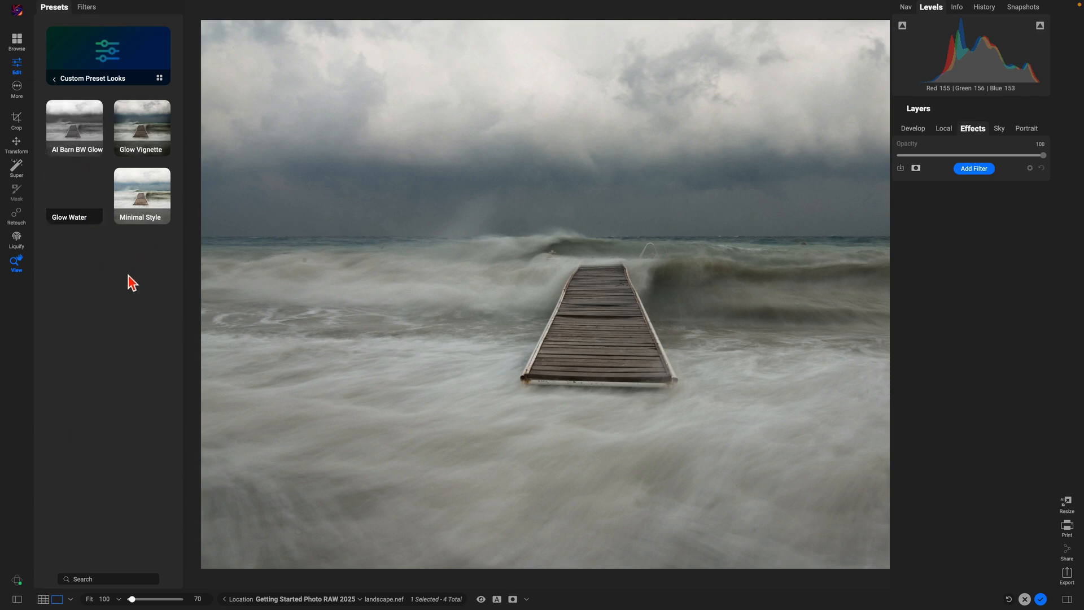
Step: Apply the Glow Vignette preset, then compare before and after twice, ending on the edited view
{"action": "left_click", "coordinate": [144, 129]}
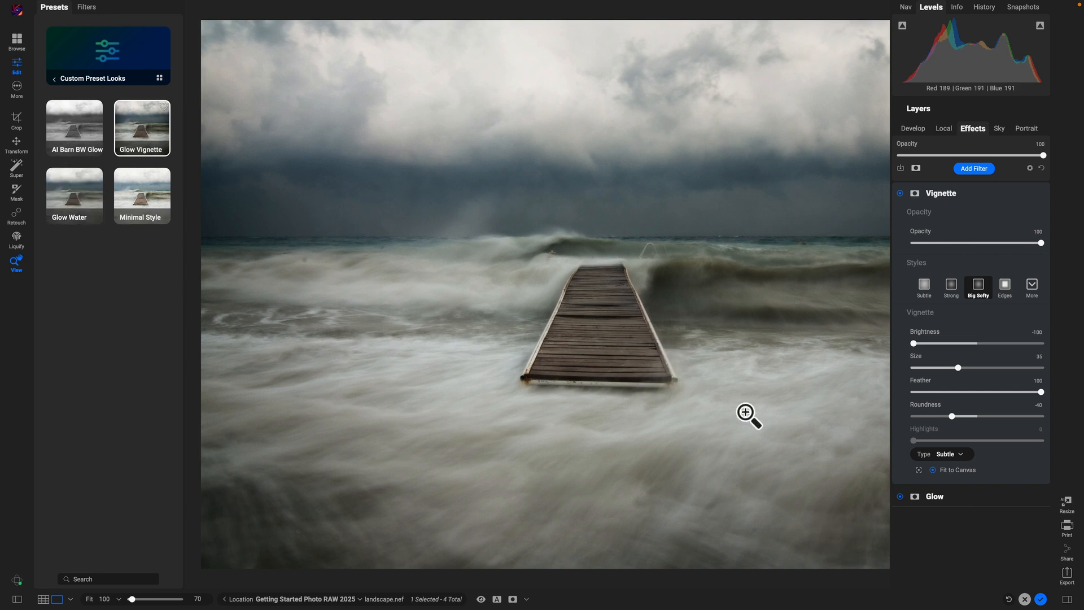
{"action": "key", "text": "backslash"}
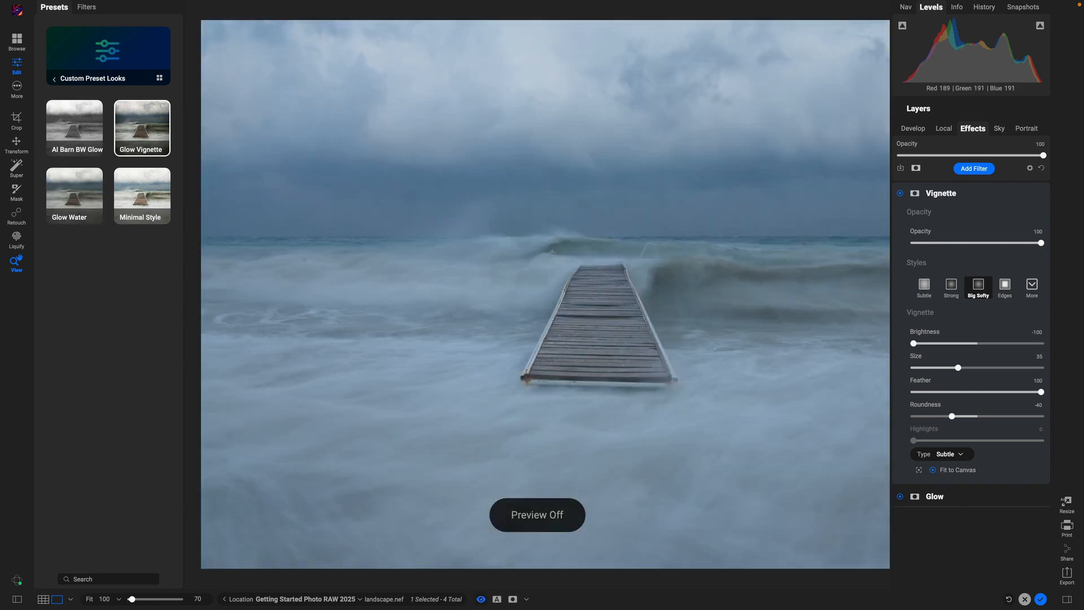
{"action": "key", "text": "backslash"}
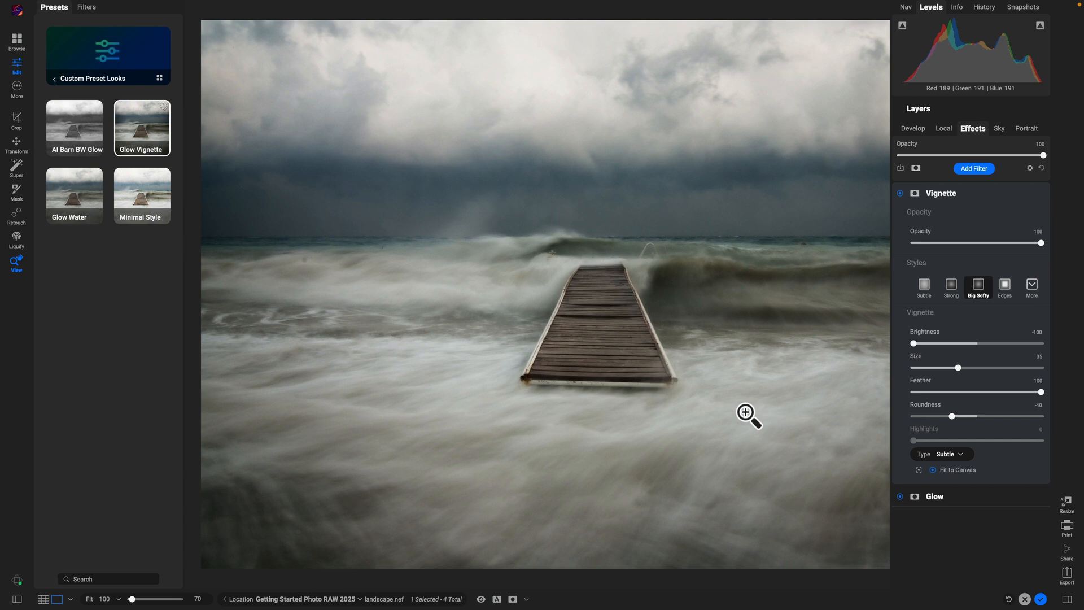
{"action": "key", "text": "backslash"}
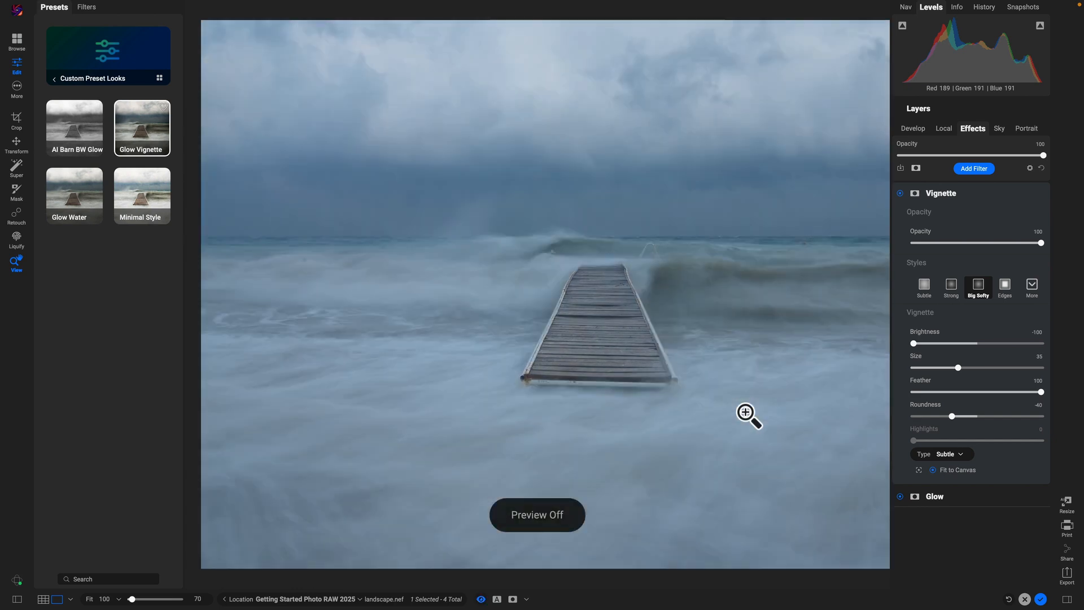
{"action": "key", "text": "backslash"}
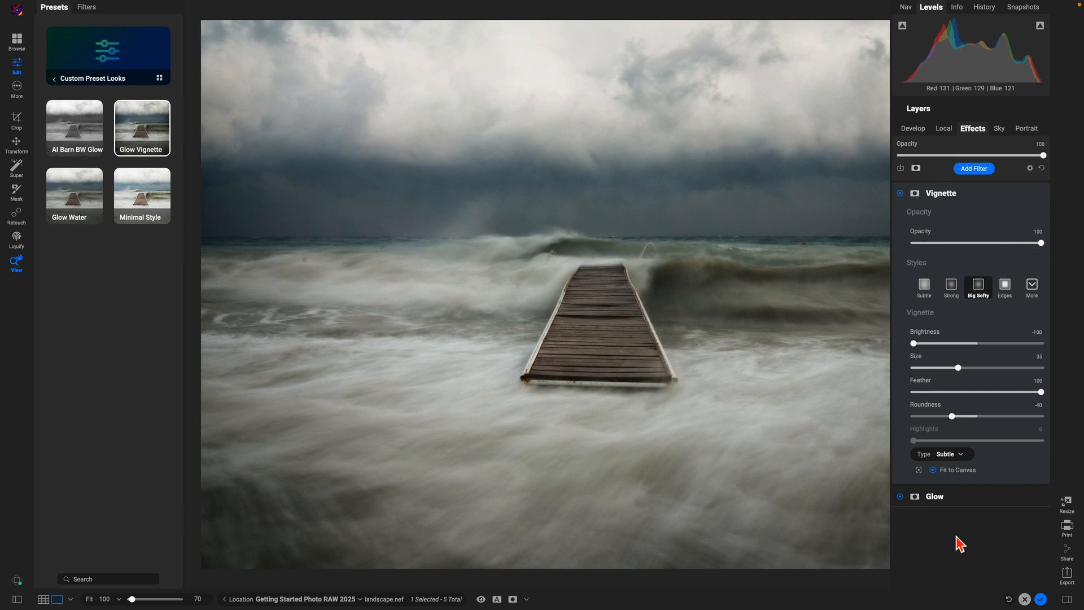
Step: Hide the presets browser and open the Export - 1 Photo dialog
{"action": "left_click", "coordinate": [17, 600]}
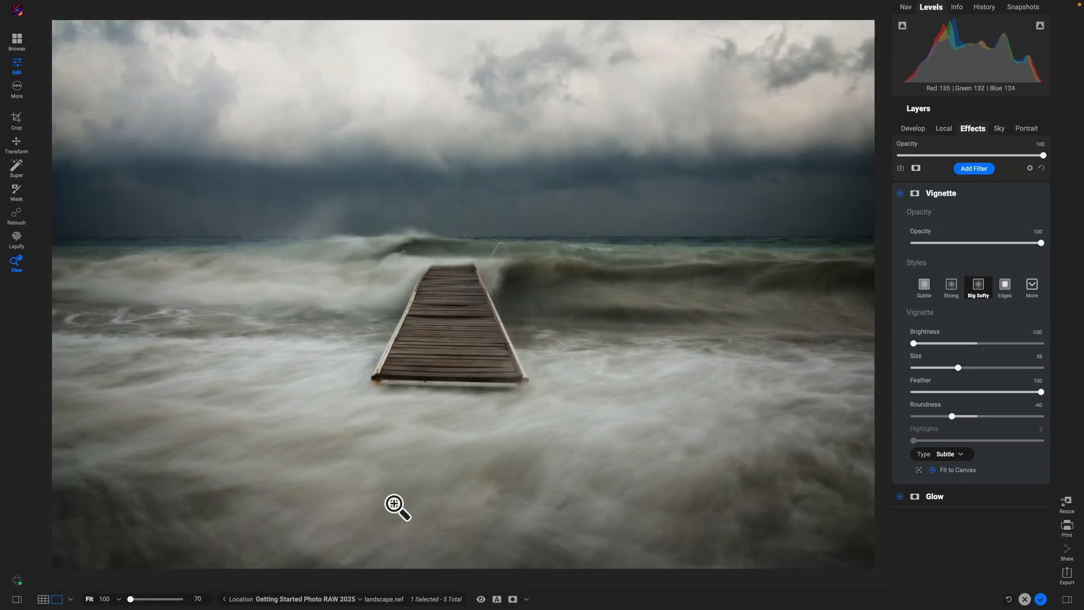
{"action": "left_click", "coordinate": [1068, 581]}
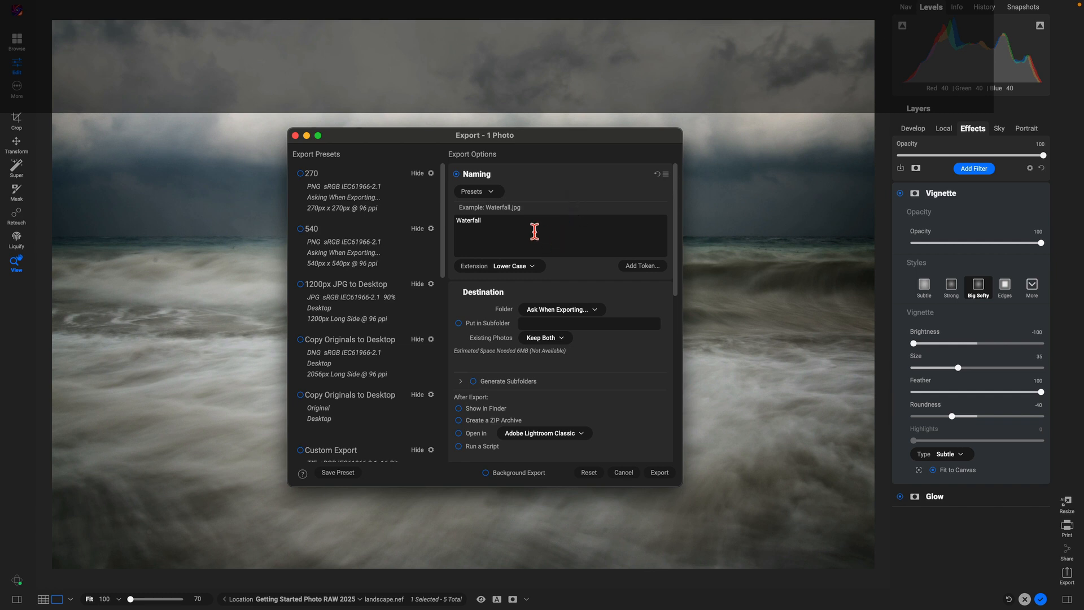
Step: Change the export file name to StormyWaterEdit, looking through the Add Token list without adding a token
{"action": "double_click", "coordinate": [499, 237]}
{"action": "type", "text": "StormyWaterEdit"}
{"action": "left_click", "coordinate": [641, 270]}
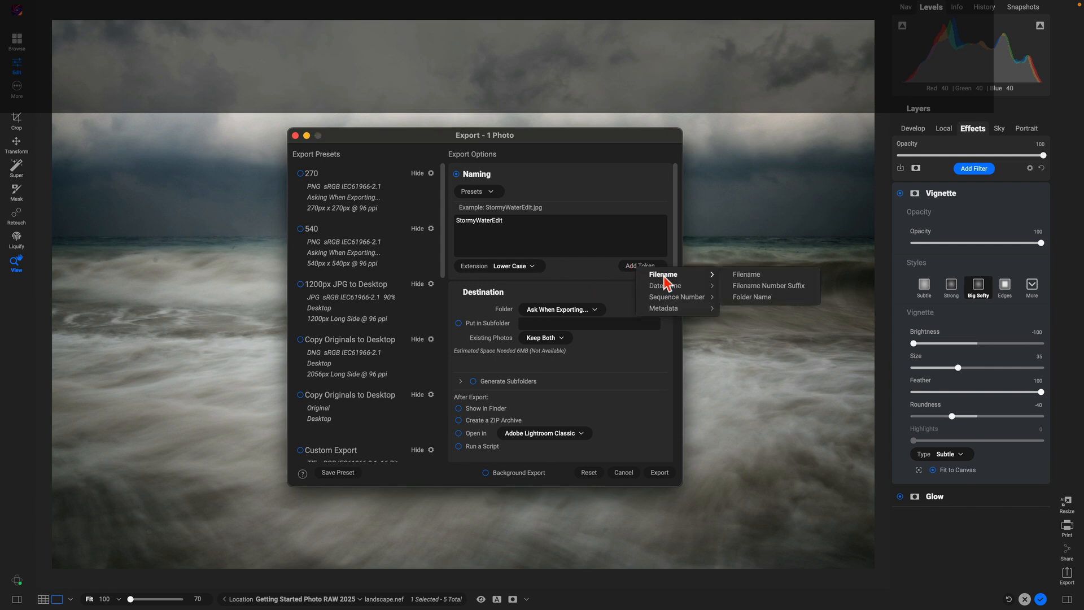
{"action": "mouse_move", "coordinate": [680, 299]}
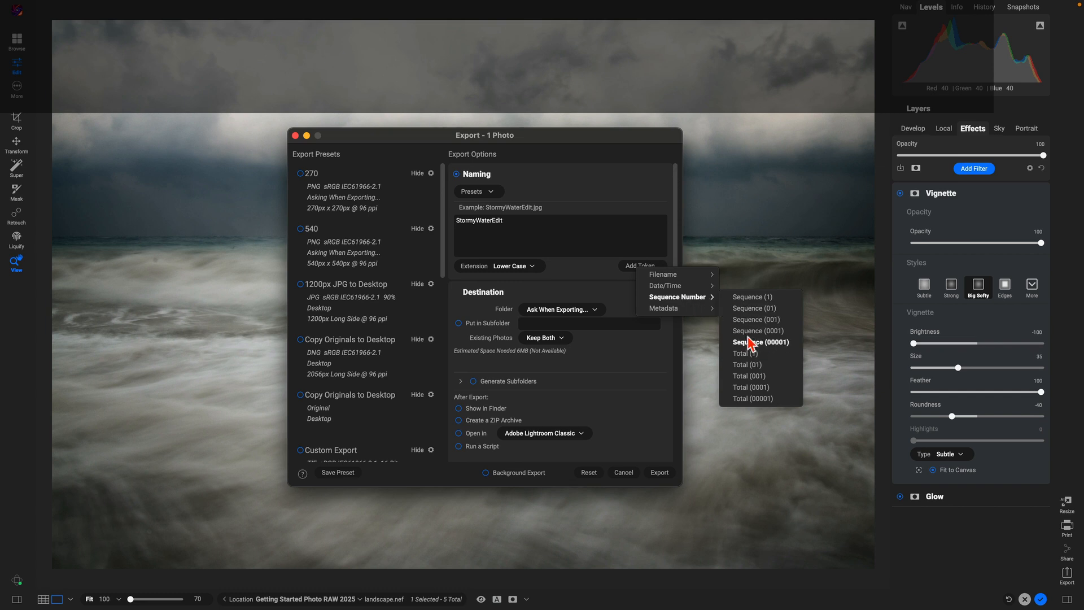
{"action": "left_click", "coordinate": [637, 271]}
{"action": "left_click", "coordinate": [649, 266]}
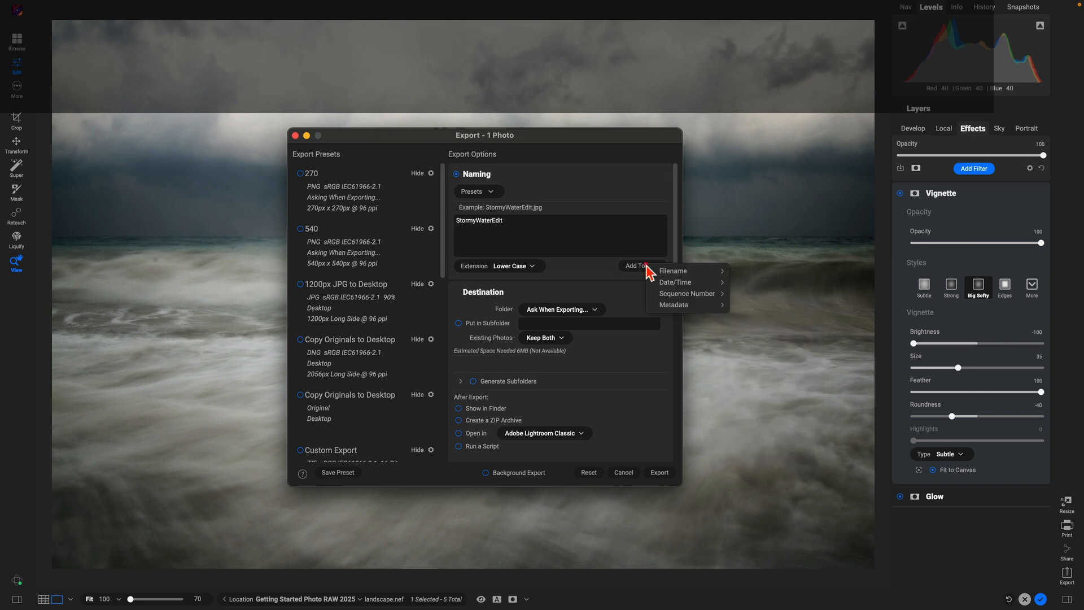
{"action": "mouse_move", "coordinate": [701, 281]}
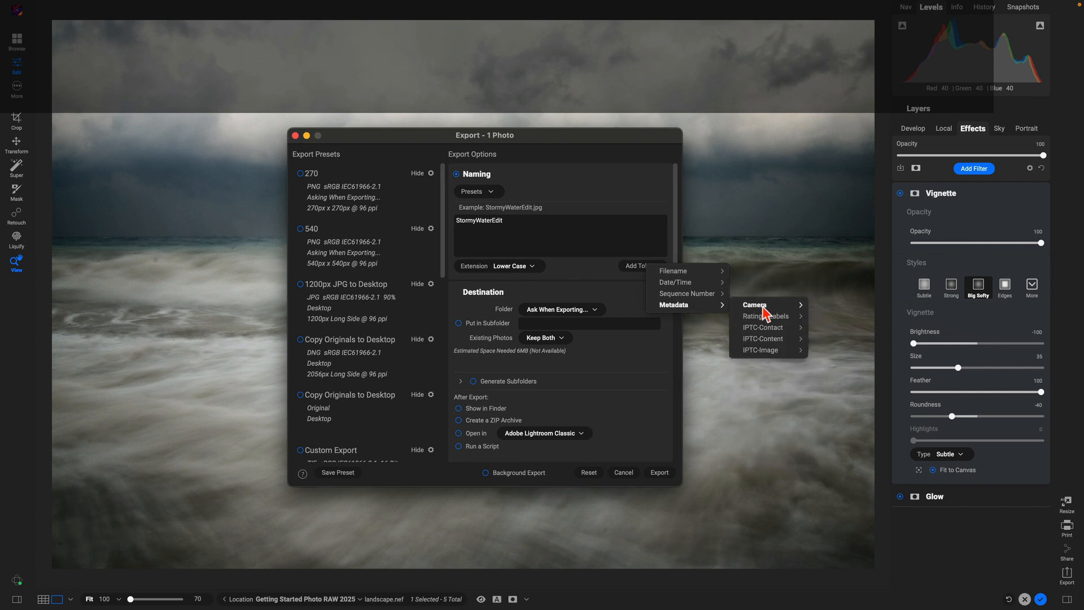
{"action": "mouse_move", "coordinate": [766, 307]}
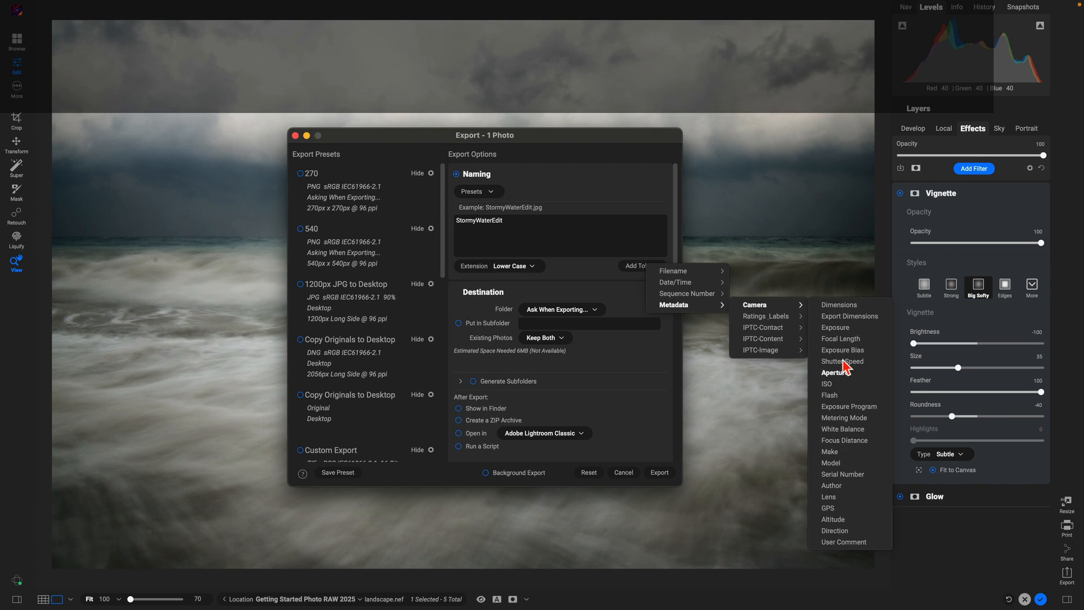
{"action": "left_click", "coordinate": [615, 299]}
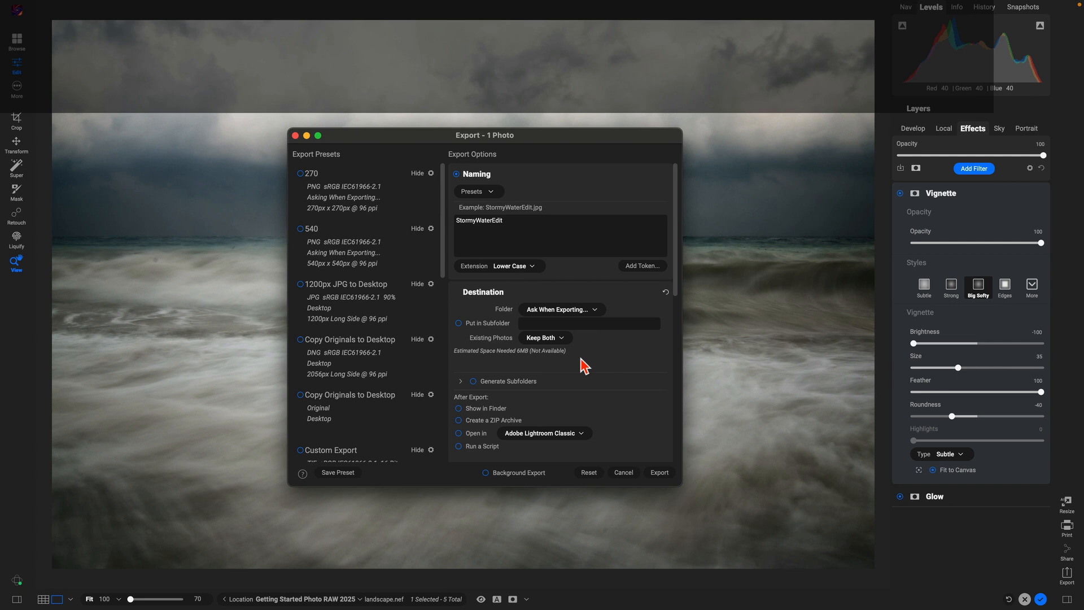
{"action": "left_click", "coordinate": [594, 310]}
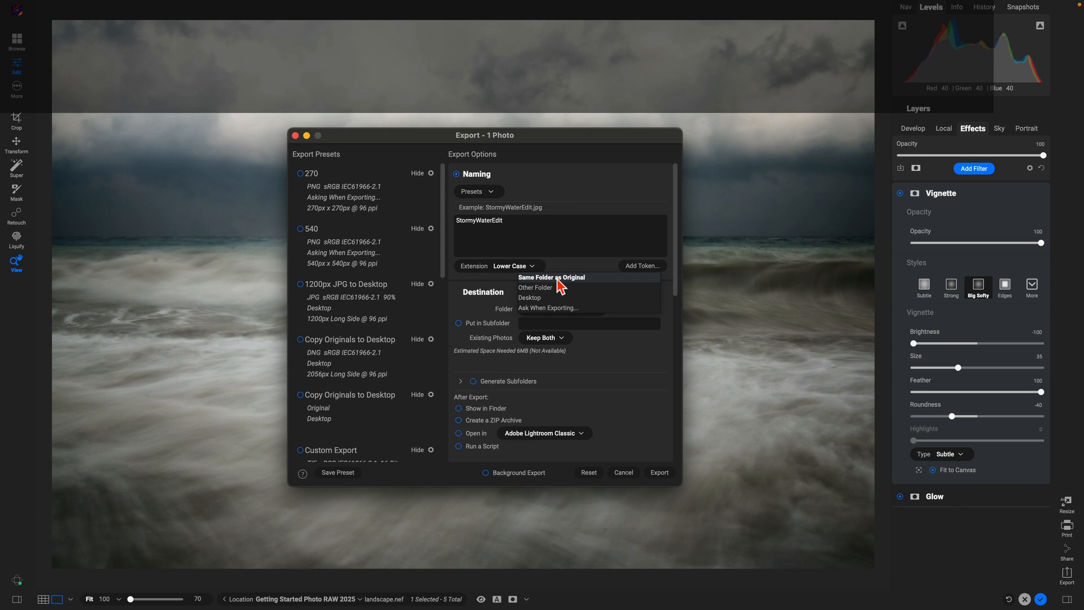
{"action": "left_click", "coordinate": [636, 373]}
{"action": "scroll", "coordinate": [593, 387], "scroll_direction": "down", "scroll_amount": 3}
{"action": "scroll", "coordinate": [593, 387], "scroll_direction": "down", "scroll_amount": 3}
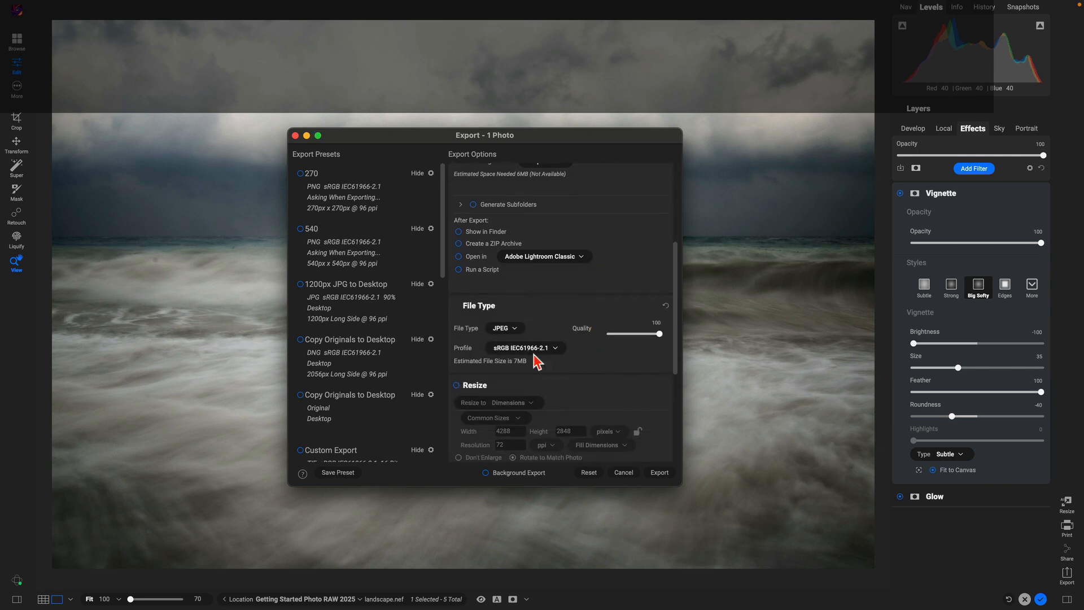
{"action": "left_click", "coordinate": [510, 331]}
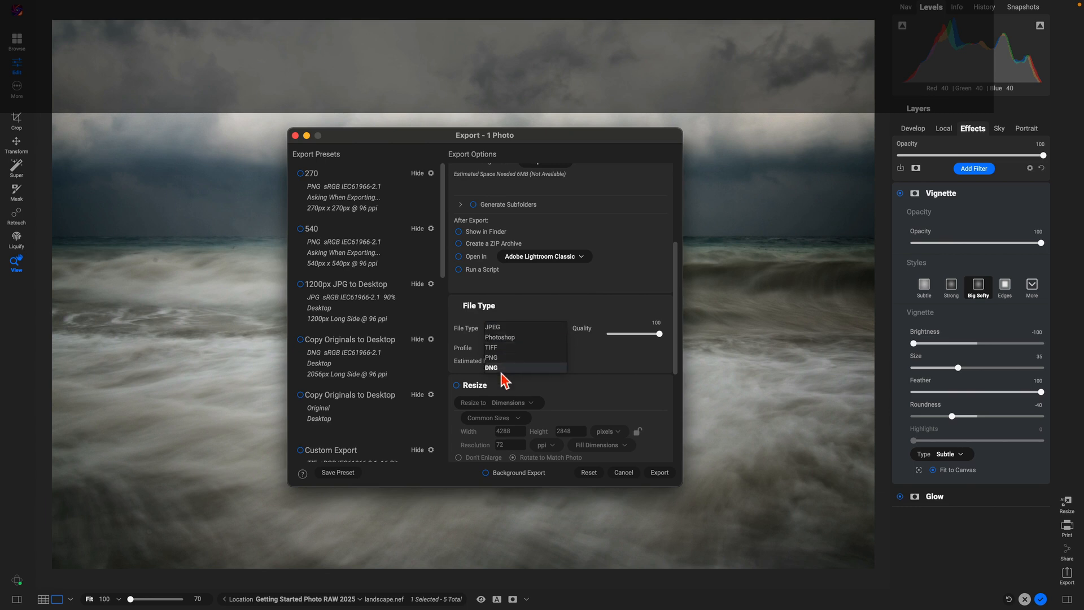
{"action": "left_click", "coordinate": [542, 312]}
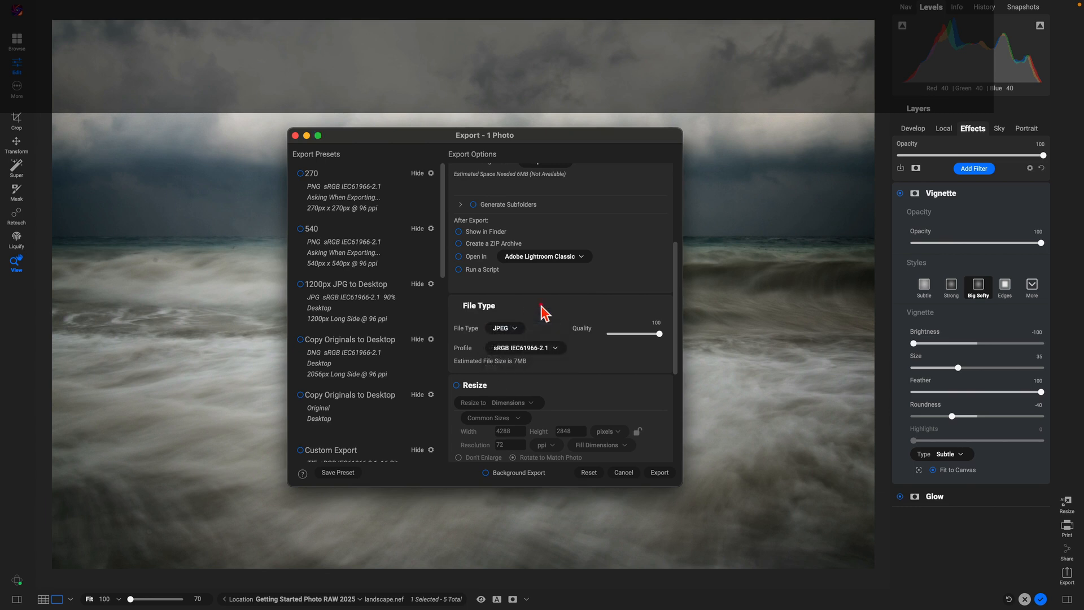
{"action": "scroll", "coordinate": [546, 320], "scroll_direction": "down", "scroll_amount": 5}
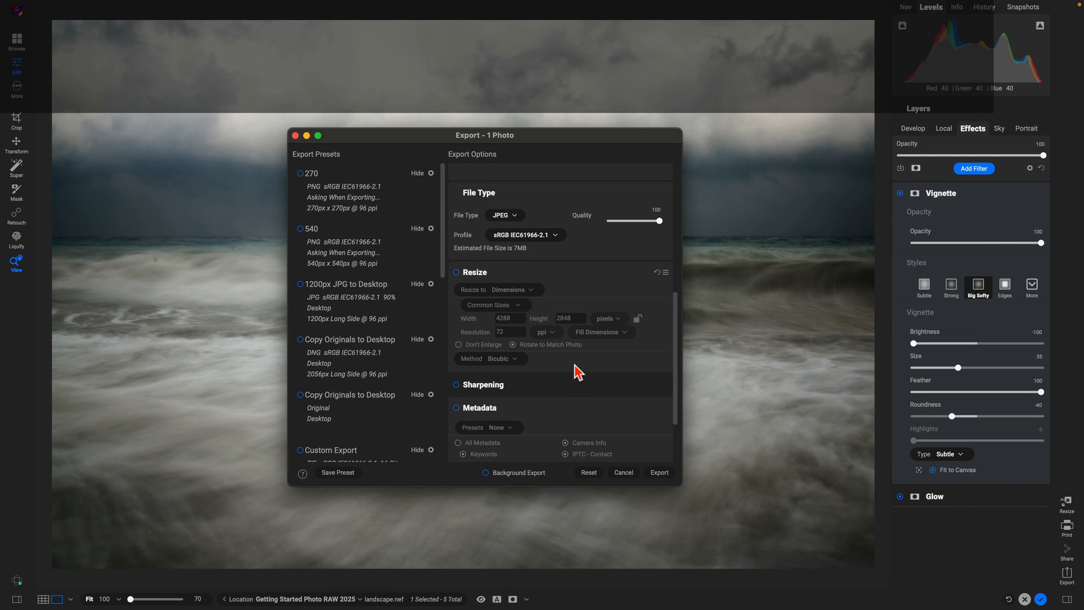
{"action": "scroll", "coordinate": [576, 371], "scroll_direction": "down", "scroll_amount": 3}
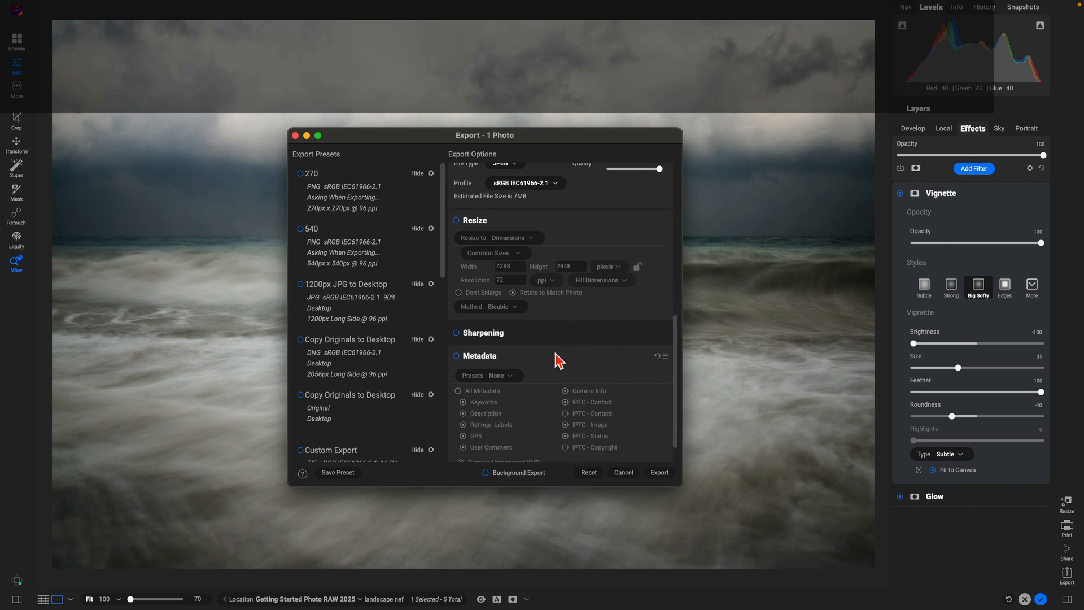
{"action": "scroll", "coordinate": [558, 359], "scroll_direction": "down", "scroll_amount": 2}
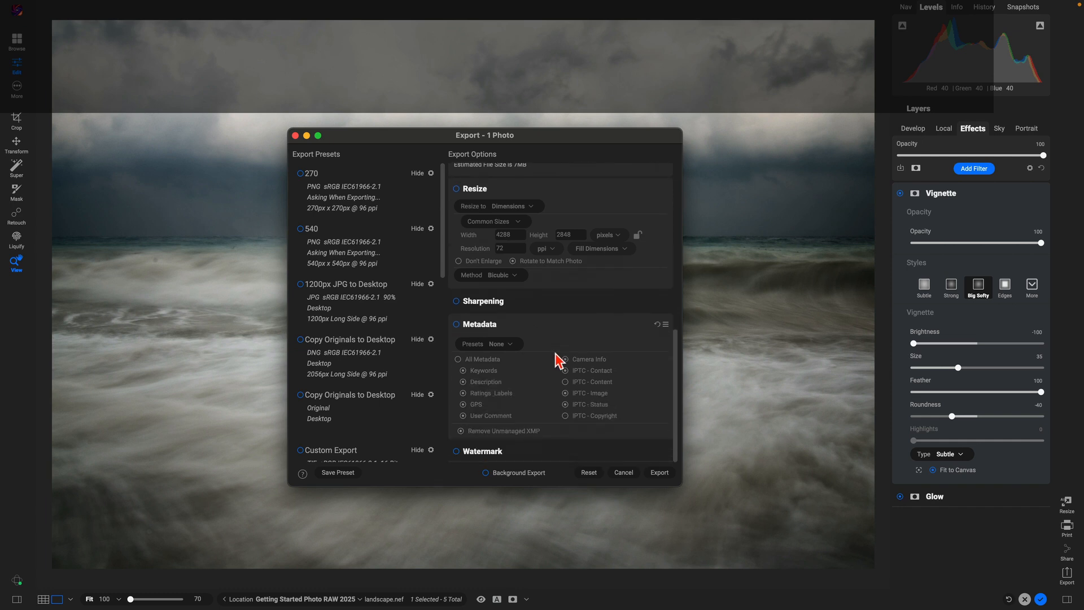
{"action": "left_click", "coordinate": [540, 455]}
{"action": "scroll", "coordinate": [570, 394], "scroll_direction": "down", "scroll_amount": 5}
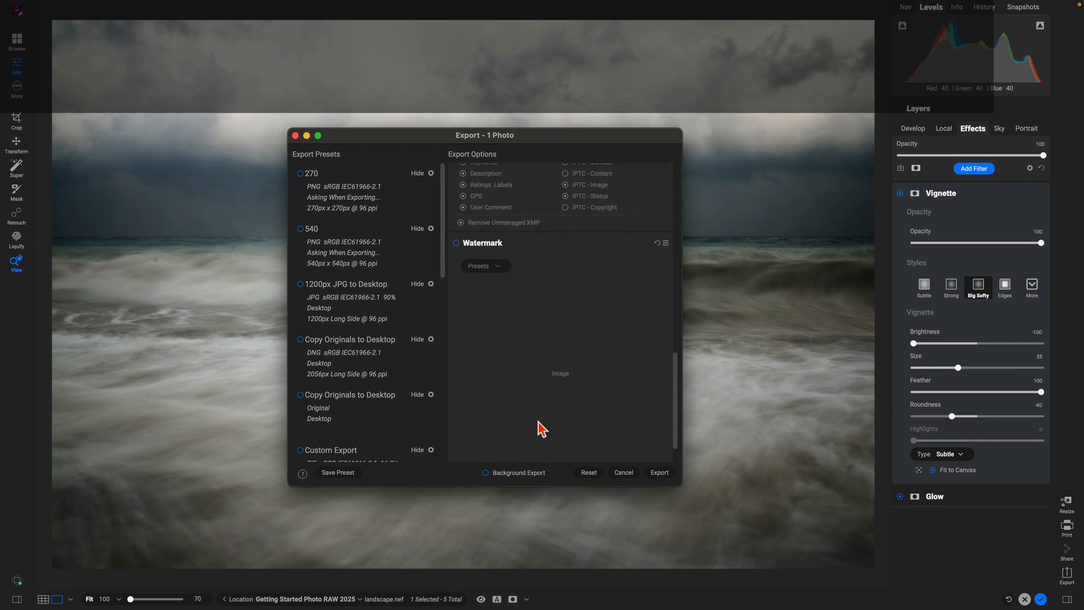
{"action": "scroll", "coordinate": [587, 380], "scroll_direction": "down", "scroll_amount": 2}
{"action": "scroll", "coordinate": [590, 381], "scroll_direction": "up", "scroll_amount": 10}
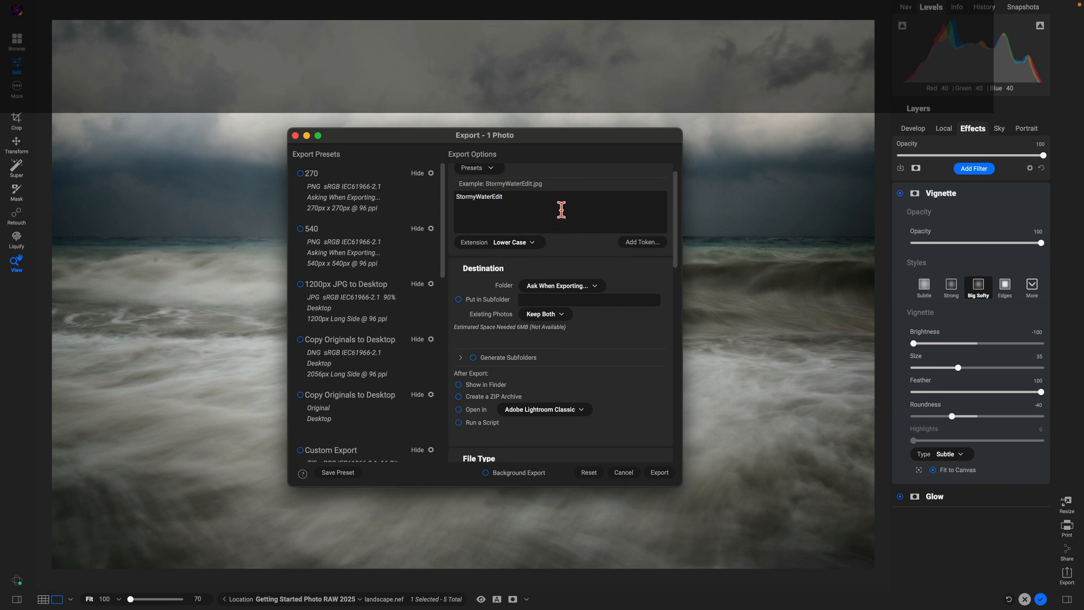
{"action": "scroll", "coordinate": [570, 338], "scroll_direction": "down", "scroll_amount": 5}
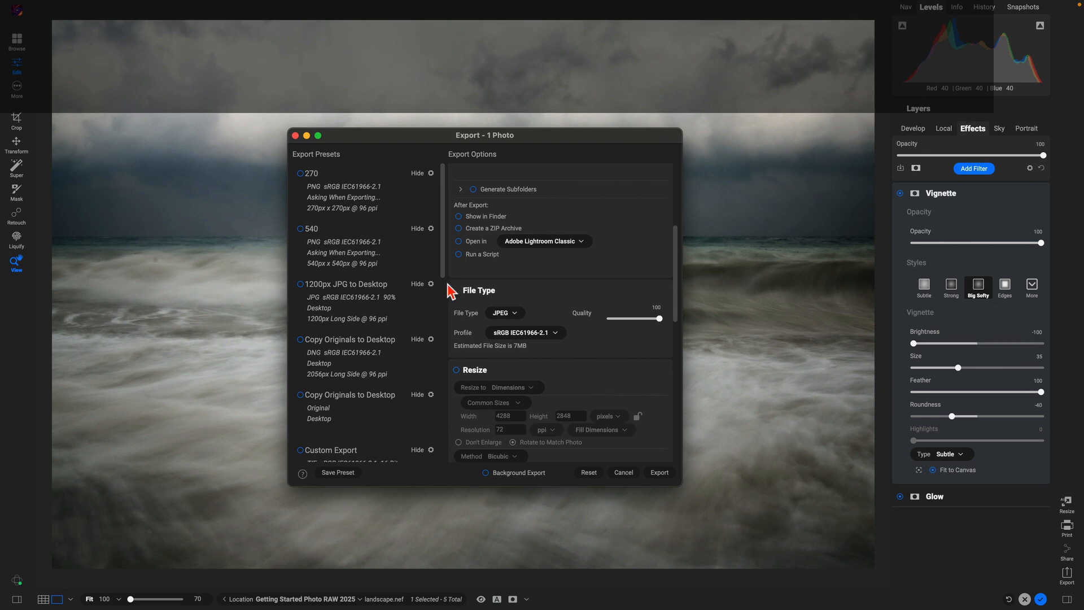
{"action": "scroll", "coordinate": [334, 243], "scroll_direction": "down", "scroll_amount": 10}
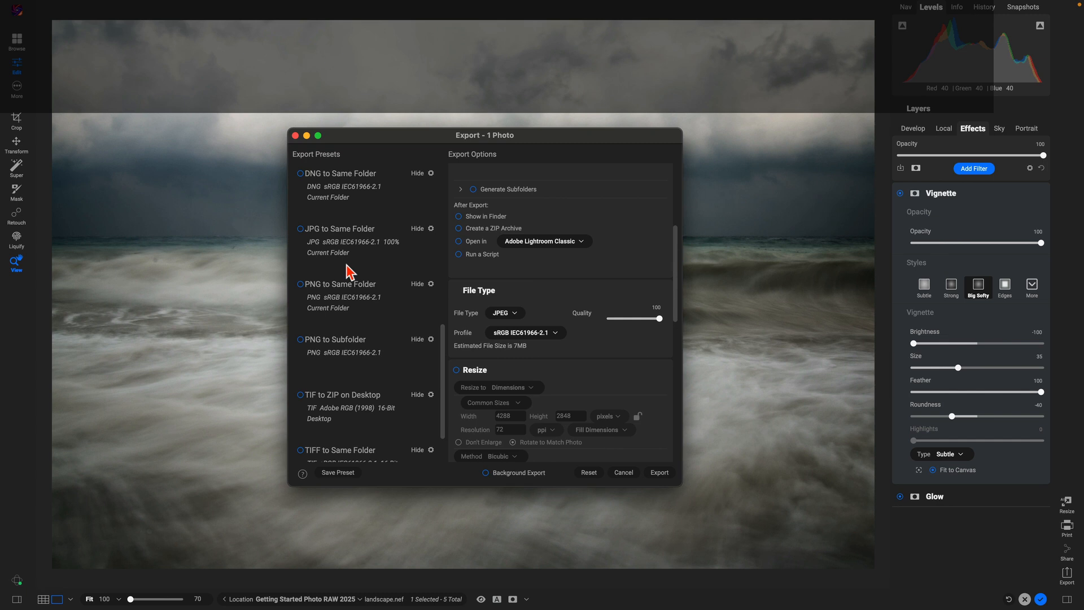
{"action": "left_click", "coordinate": [300, 229]}
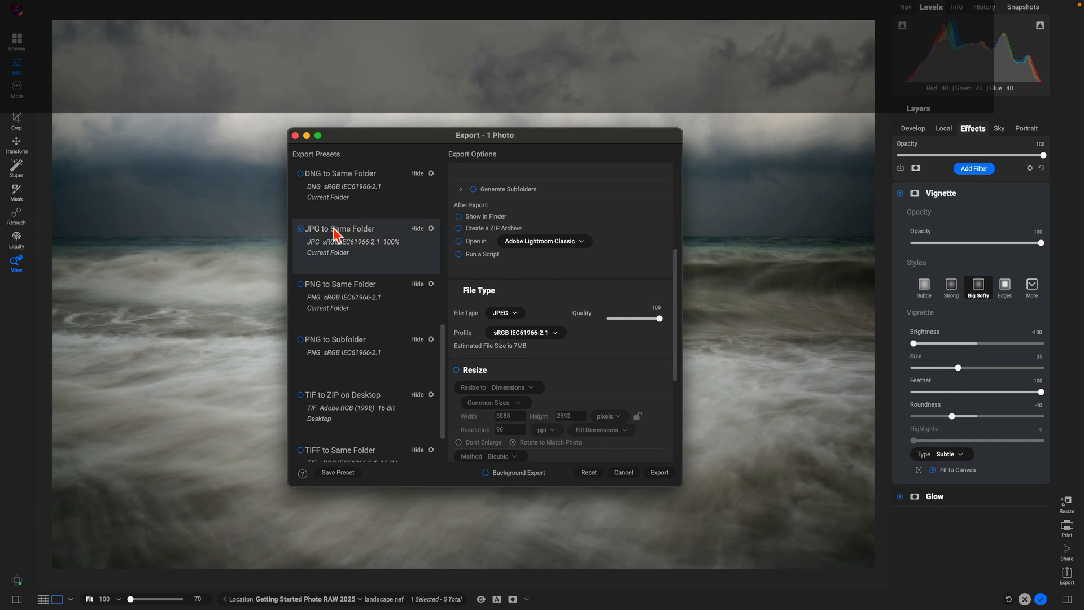
{"action": "left_click", "coordinate": [301, 284]}
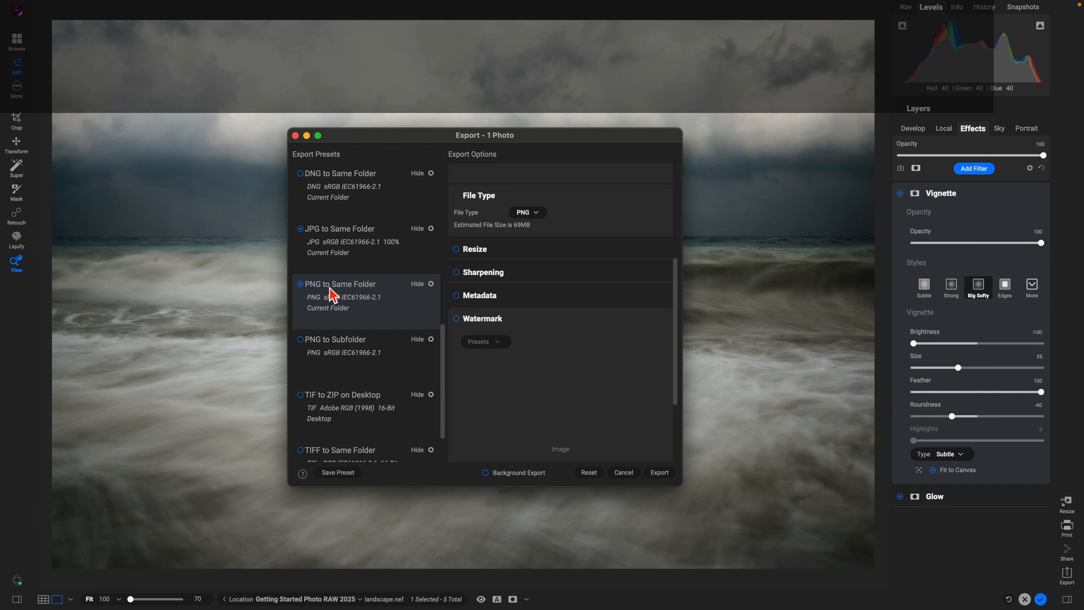
{"action": "left_click", "coordinate": [299, 285]}
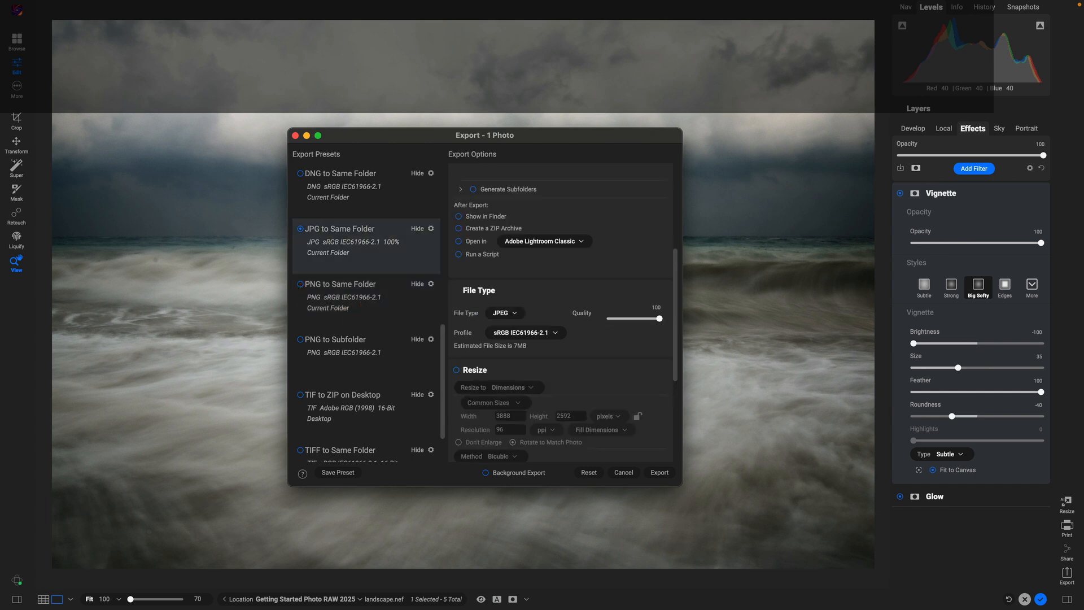
{"action": "left_click", "coordinate": [301, 230]}
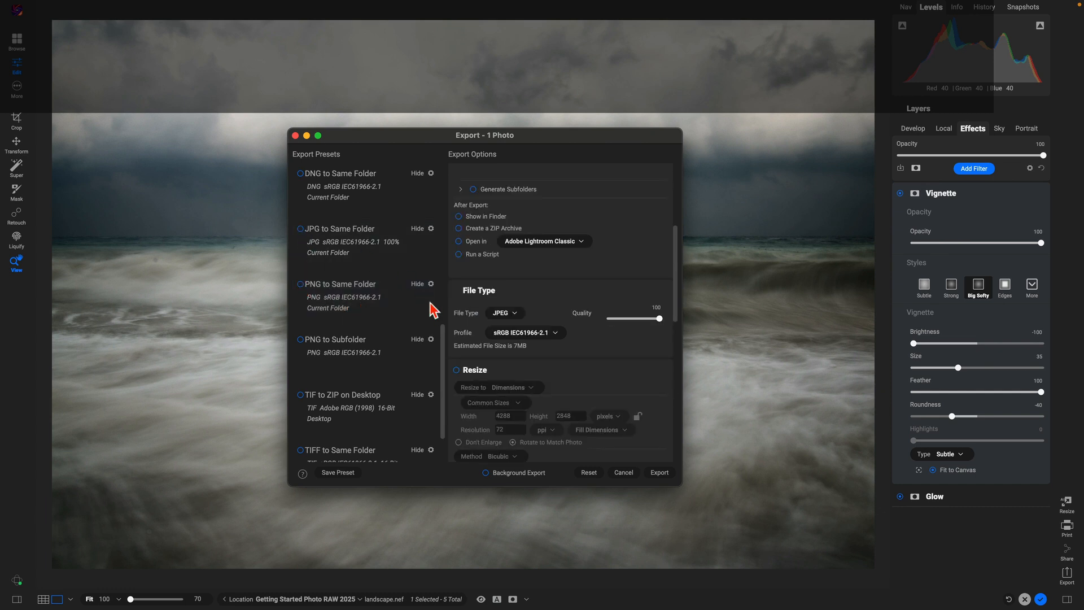
{"action": "scroll", "coordinate": [375, 367], "scroll_direction": "down", "scroll_amount": 1}
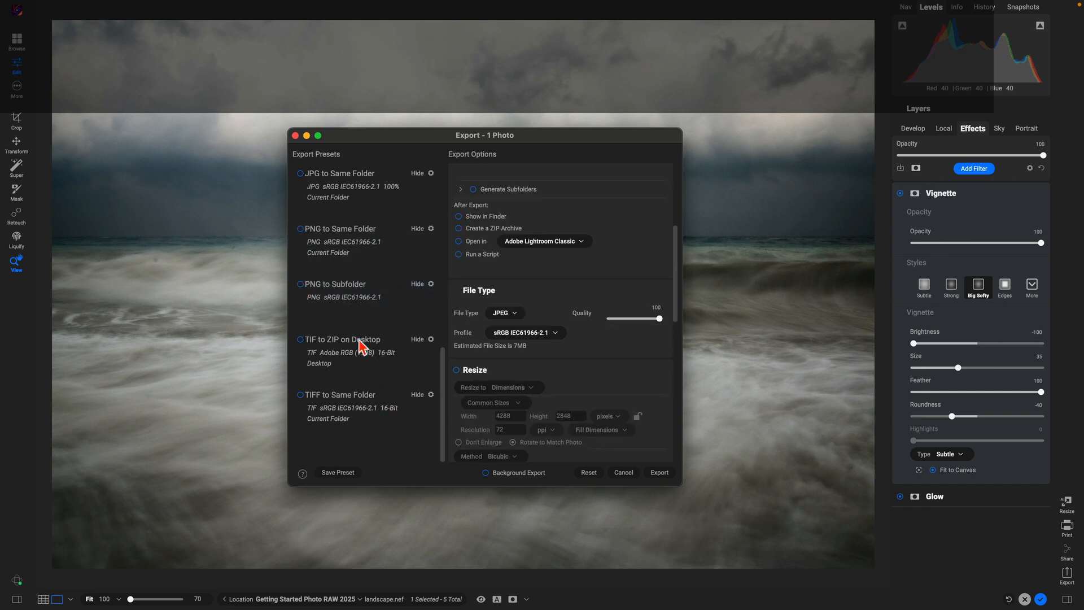
{"action": "scroll", "coordinate": [370, 380], "scroll_direction": "up", "scroll_amount": 10}
{"action": "scroll", "coordinate": [601, 356], "scroll_direction": "up", "scroll_amount": 5}
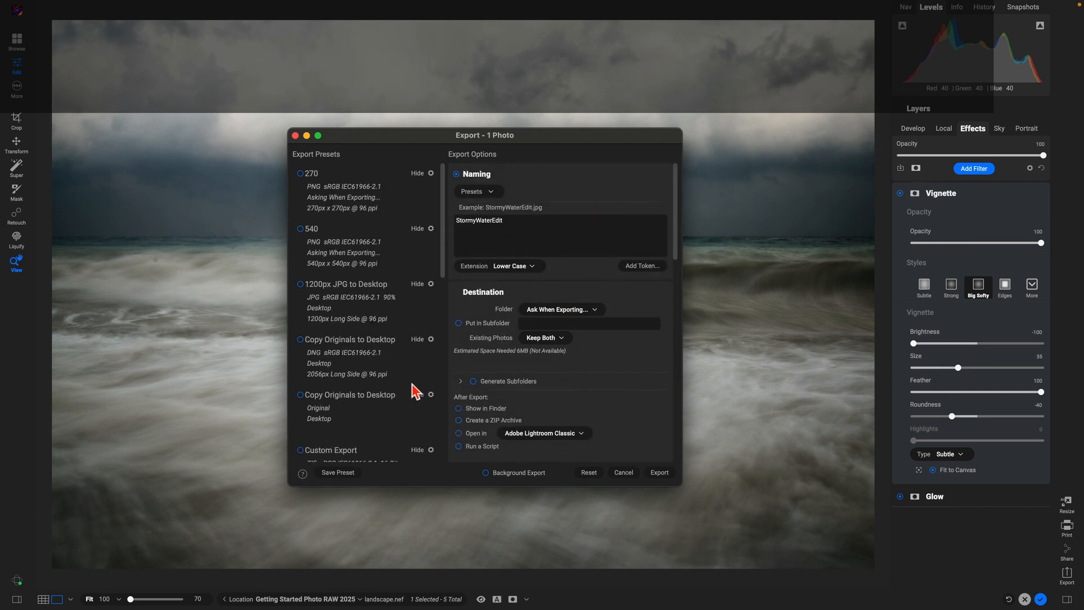
Step: Save a new export preset named 'Ask When Exporting JPEG' (JPG, sRGB, 100%)
{"action": "left_click", "coordinate": [346, 471]}
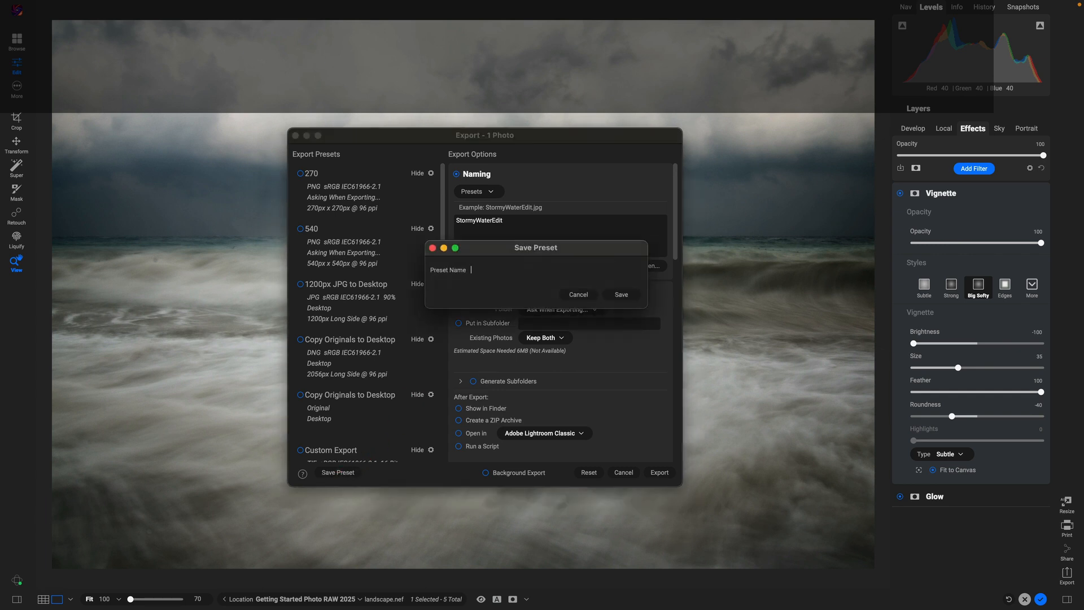
{"action": "type", "text": "Ask When Exporting JPEG"}
{"action": "left_click", "coordinate": [622, 295]}
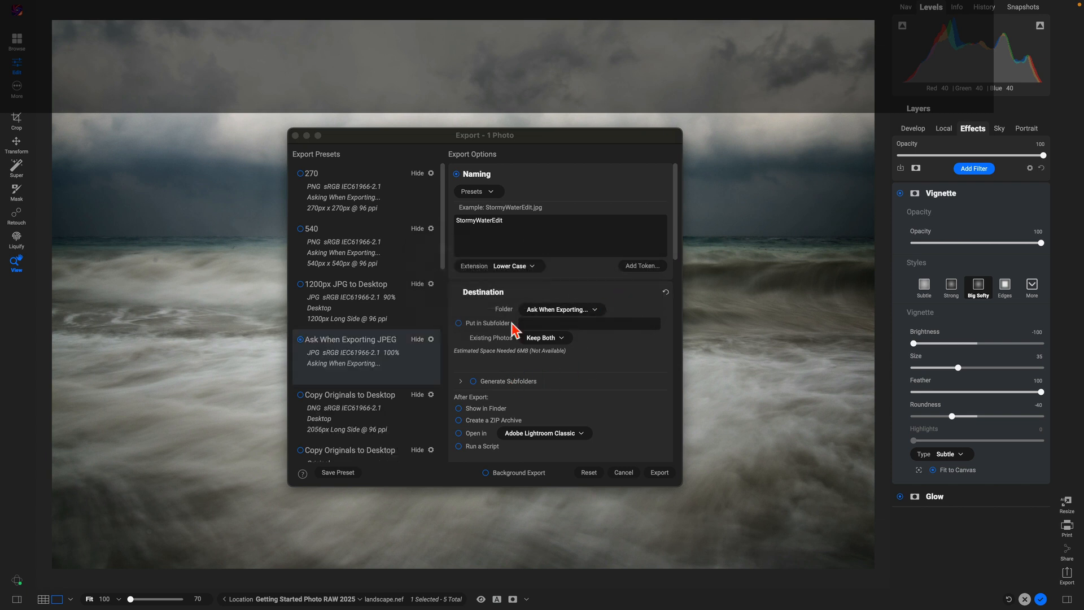